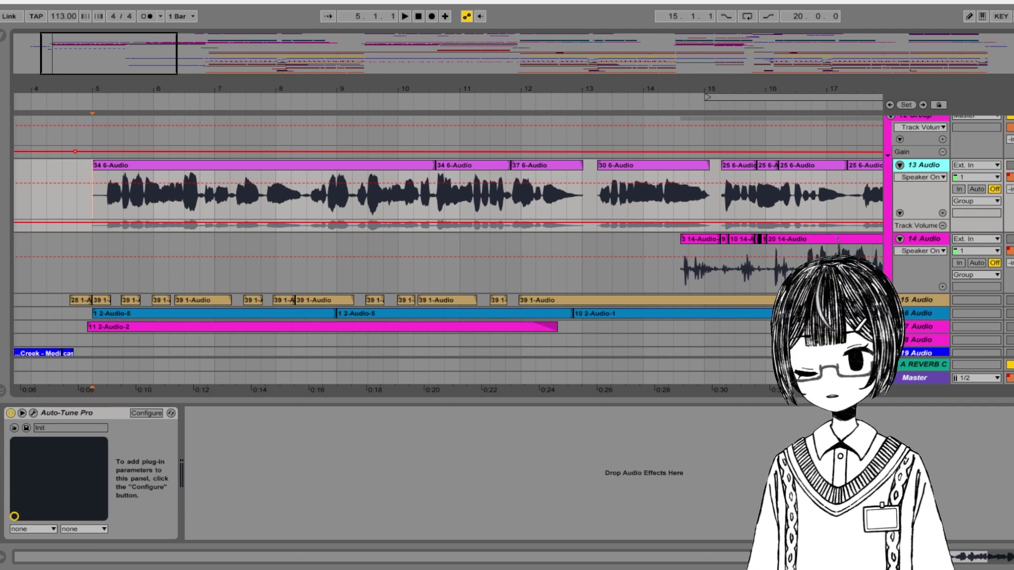
- Bring up the Auto-Tune Pro window on the 13 Audio vocal track and examine its Retune Speed control
left_click_drag(145, 57, 125, 67)
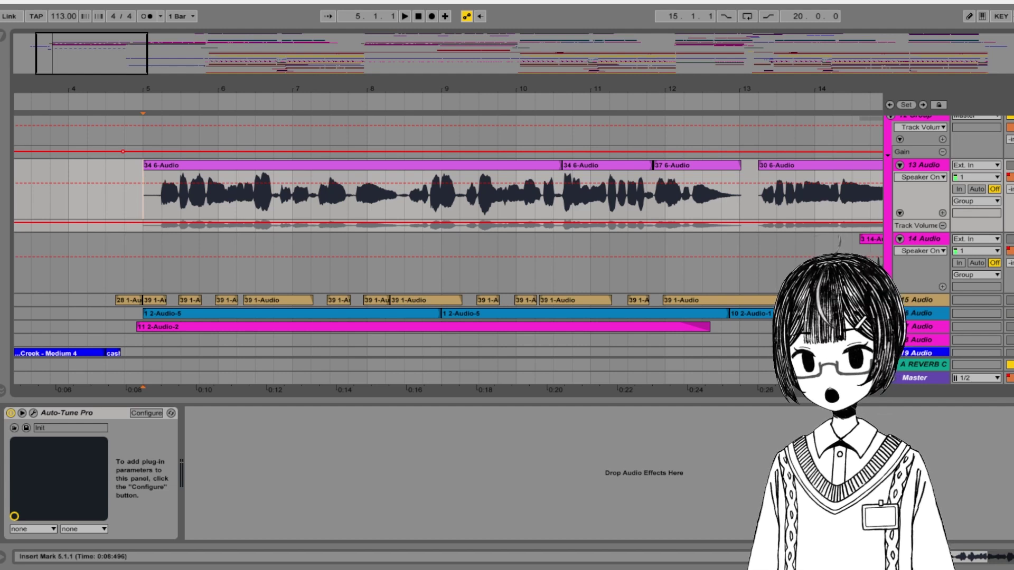
left_click_drag(909, 233, 908, 270)
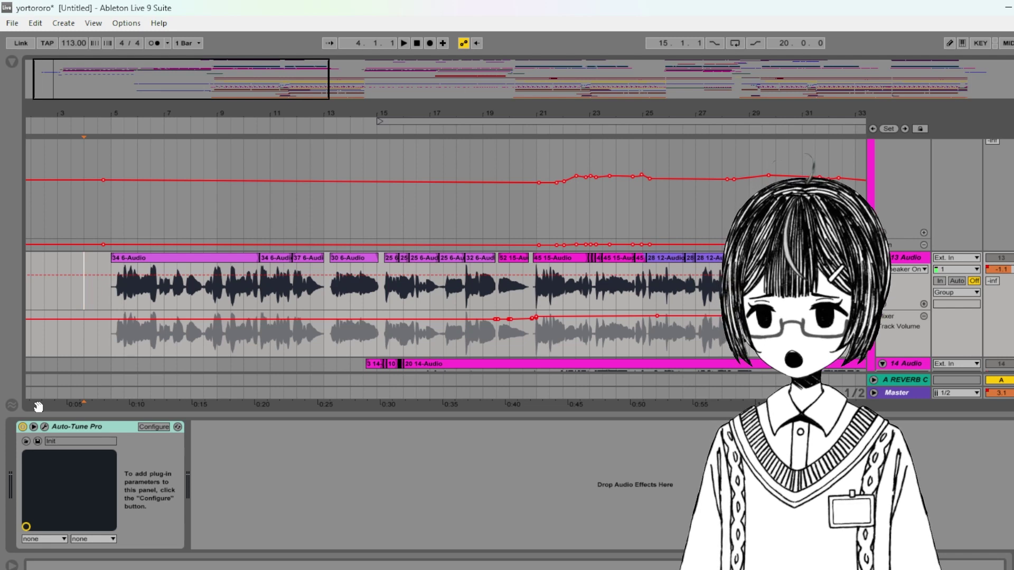
left_click(44, 430)
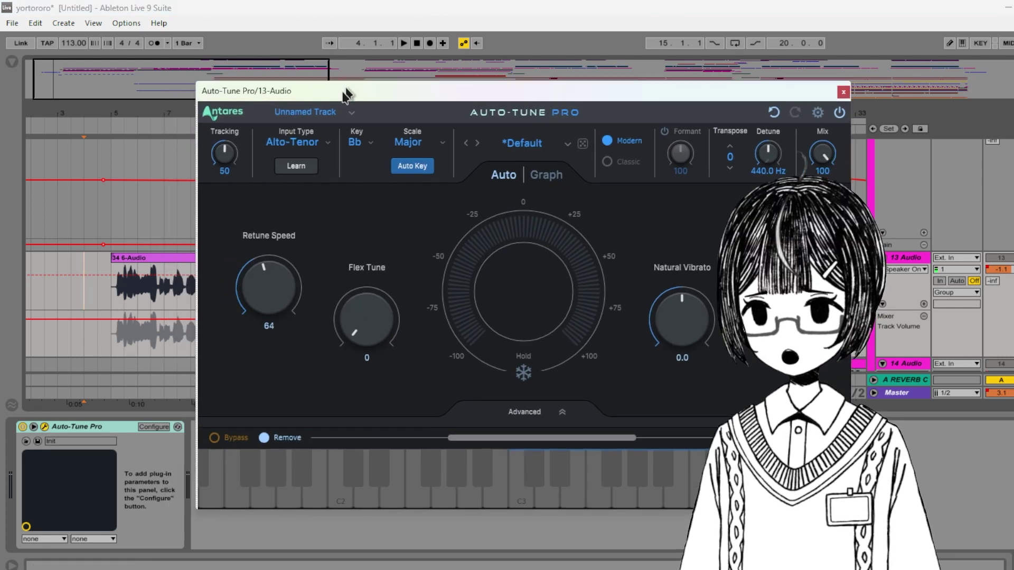
left_click_drag(346, 94, 341, 115)
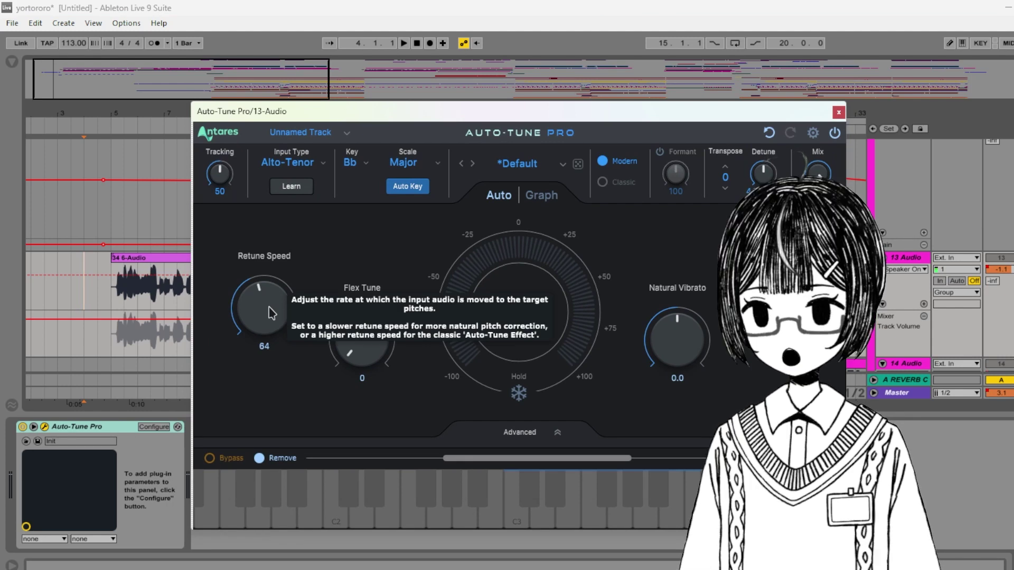
left_click_drag(271, 312, 265, 307)
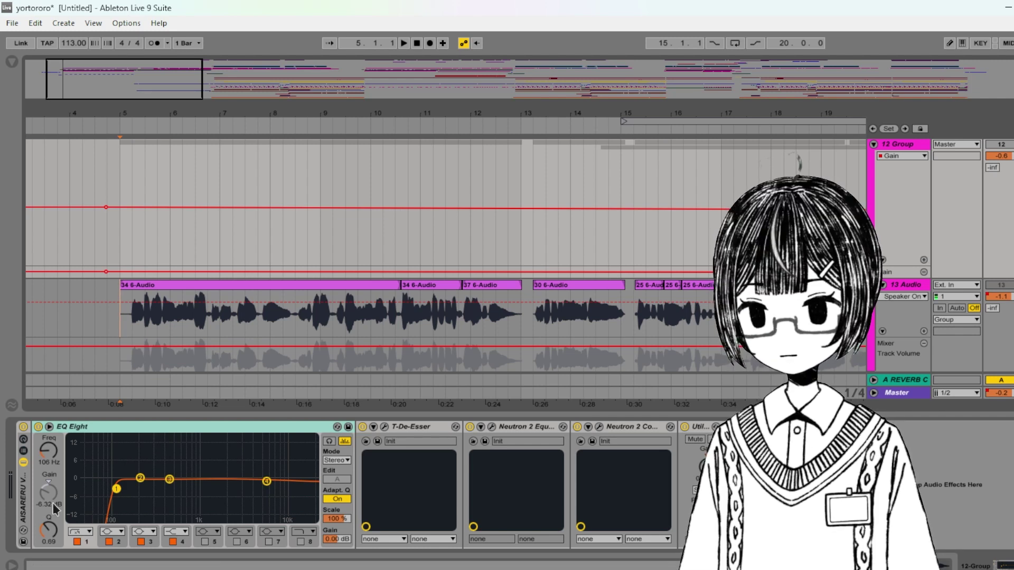
- Set the first EQ Eight band on the vocal group to 108 Hz and bring up the T-De-Esser window
left_click_drag(117, 489, 117, 488)
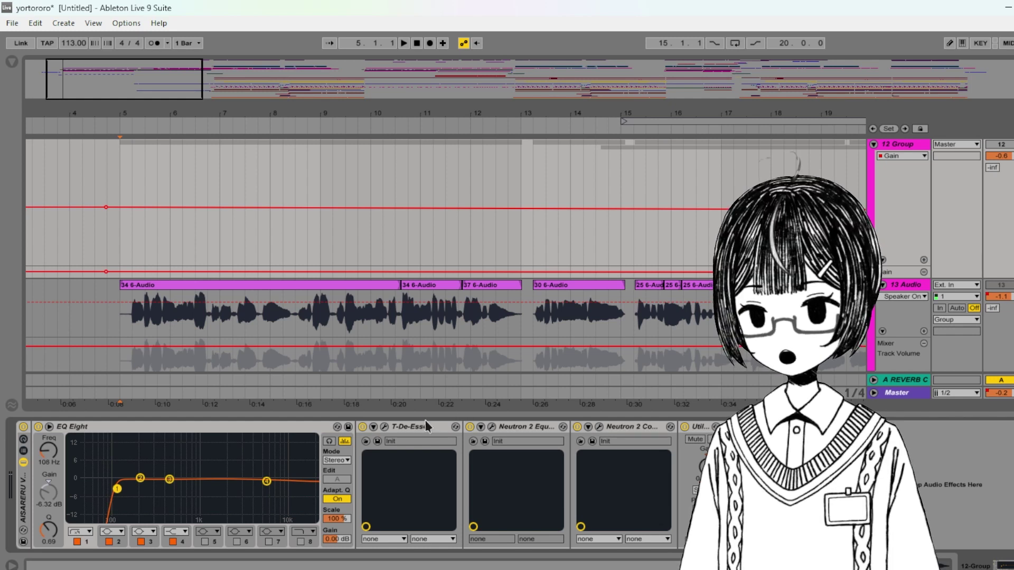
left_click(384, 427)
left_click_drag(655, 67, 364, 73)
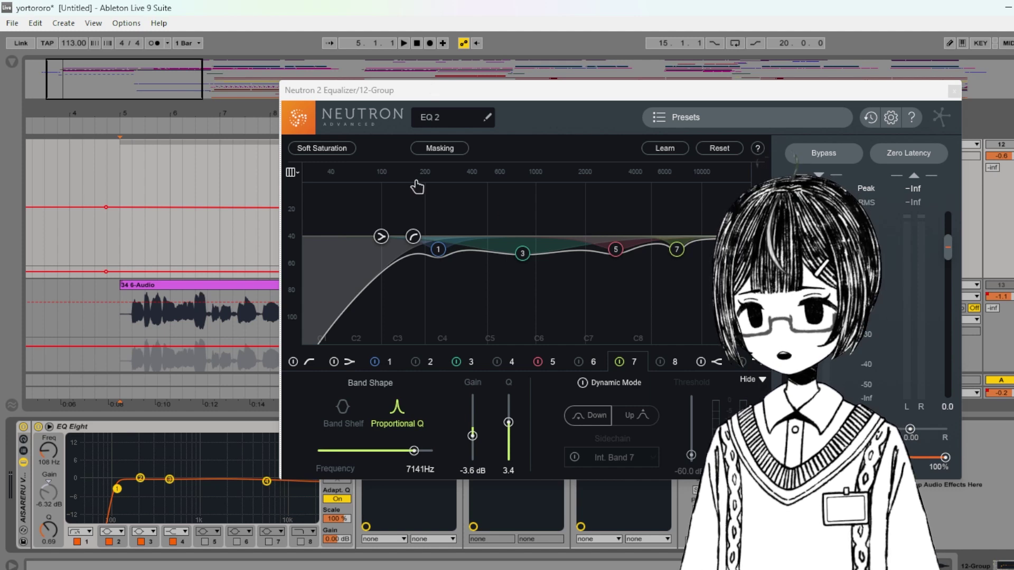
- Check the 13 Audio track's device chain, return to the 12 Group chain and close the Neutron 2 Equalizer window
left_click(236, 289)
left_click(115, 320)
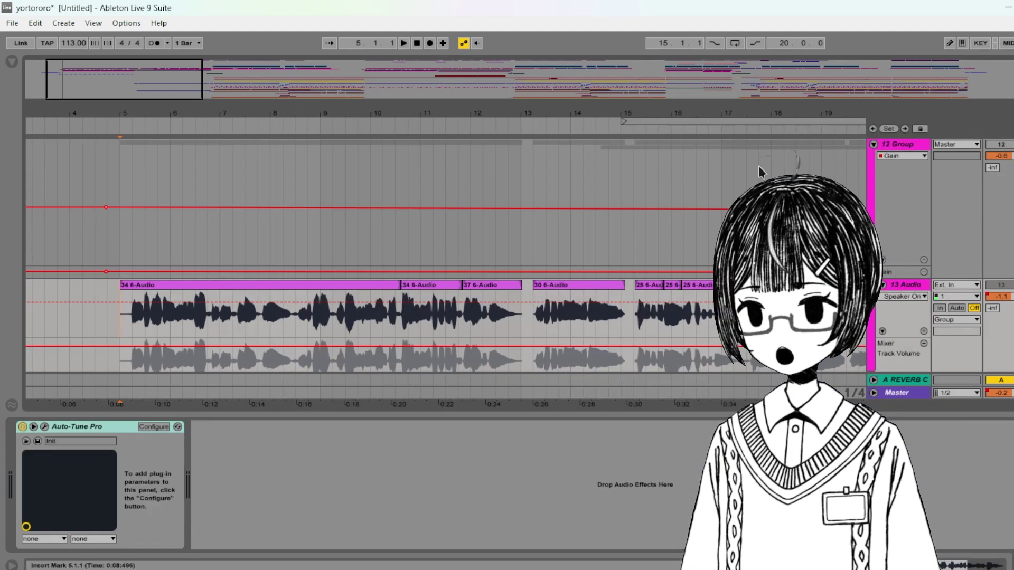
left_click(911, 291)
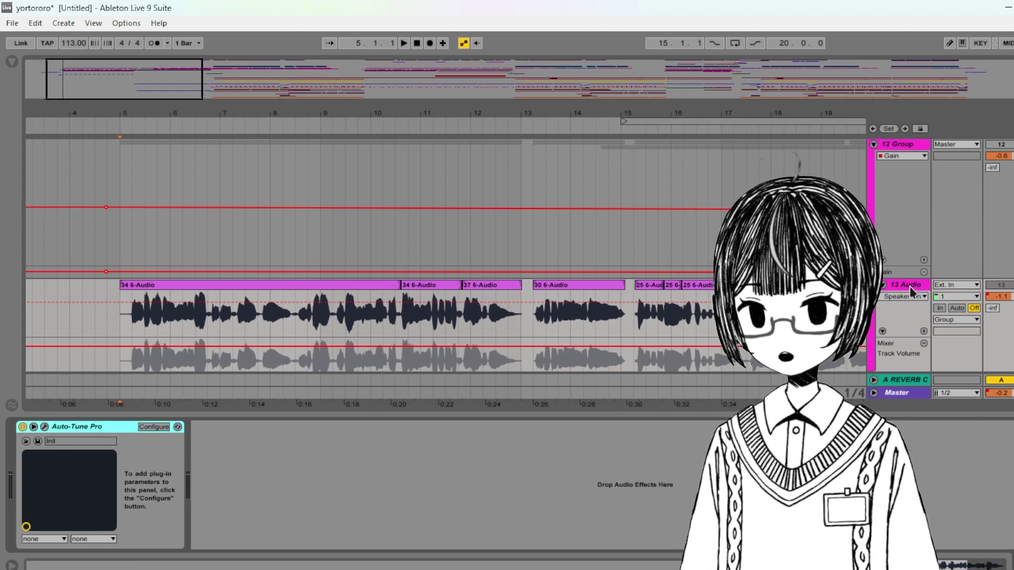
left_click(909, 145)
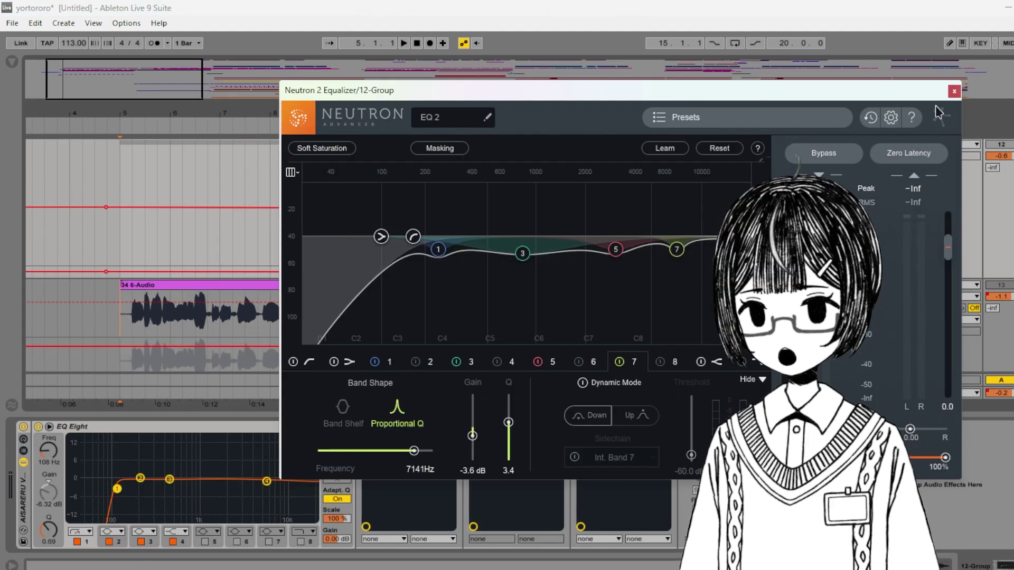
left_click(952, 91)
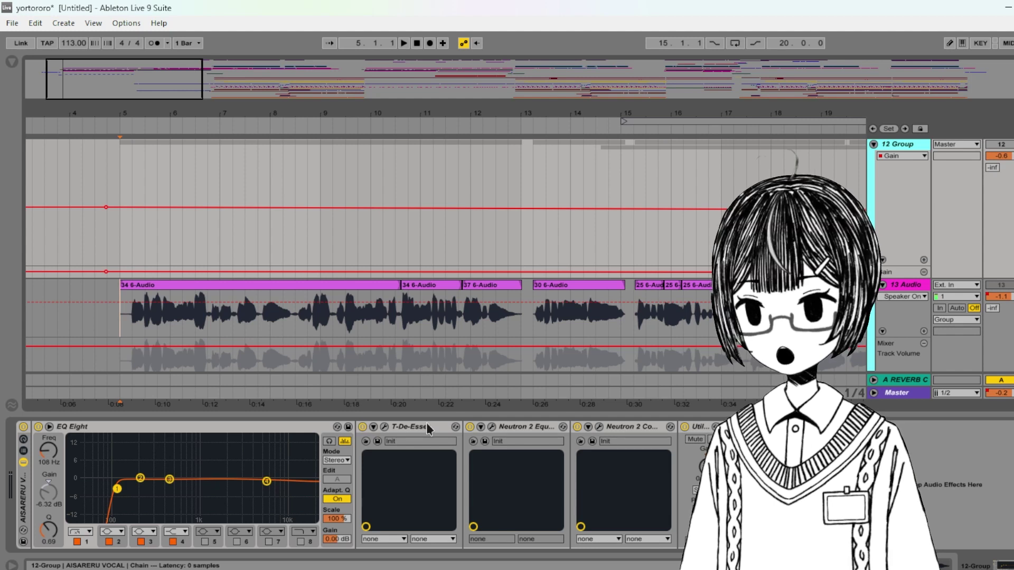
- Turn off the Neutron 2 Equalizer and Neutron 2 Compressor on the vocal group and play the activated 13 Audio track
left_click(470, 427)
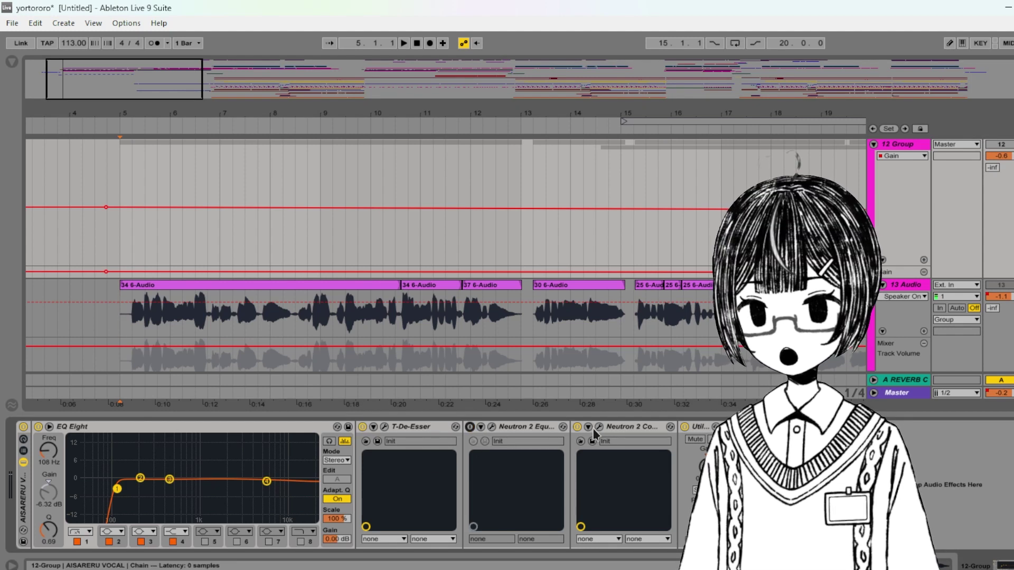
left_click(577, 427)
left_click(1001, 285)
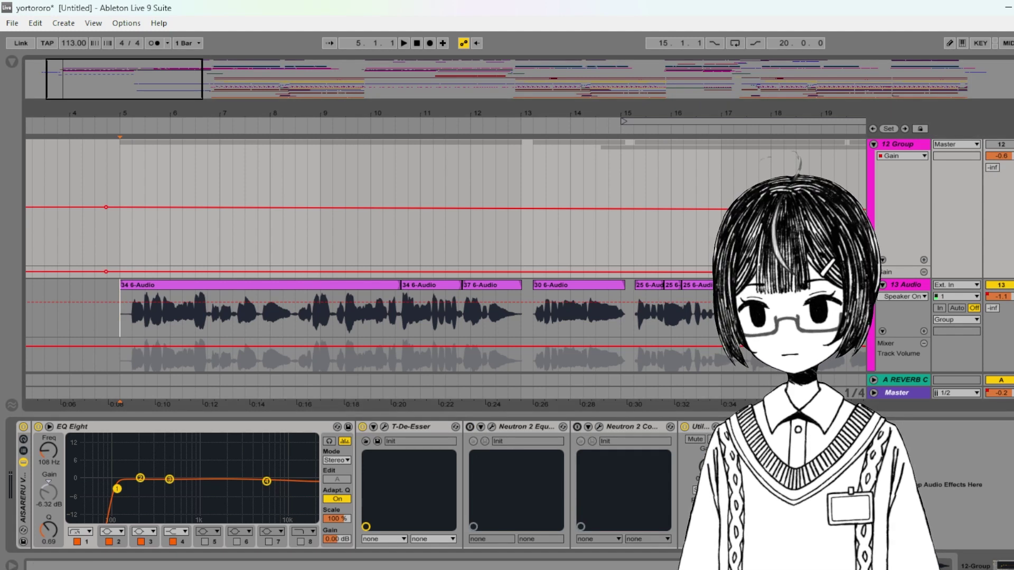
key("space")
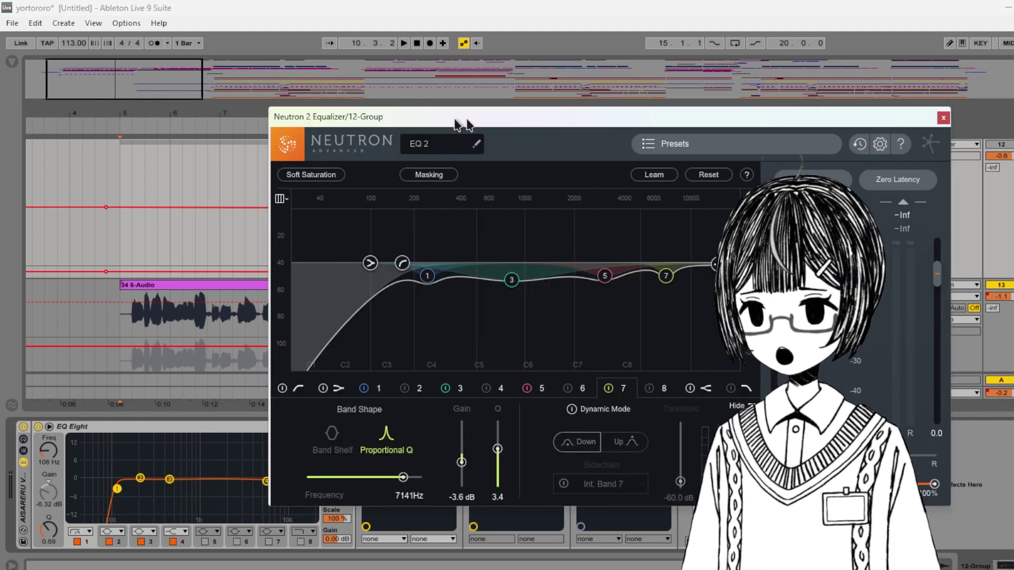
- Disable bands 1, 3, 5 and 7 in the vocal group's Neutron 2 Equalizer
mouse_move(454, 119)
left_mouse_down()
mouse_move(666, 154)
mouse_move(447, 112)
left_mouse_up()
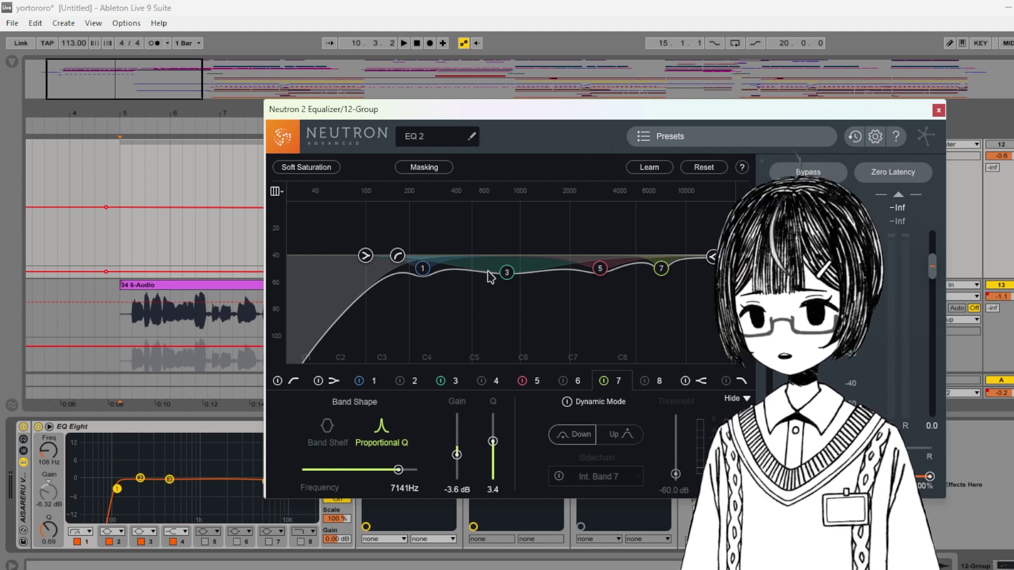
left_click_drag(369, 115, 315, 113)
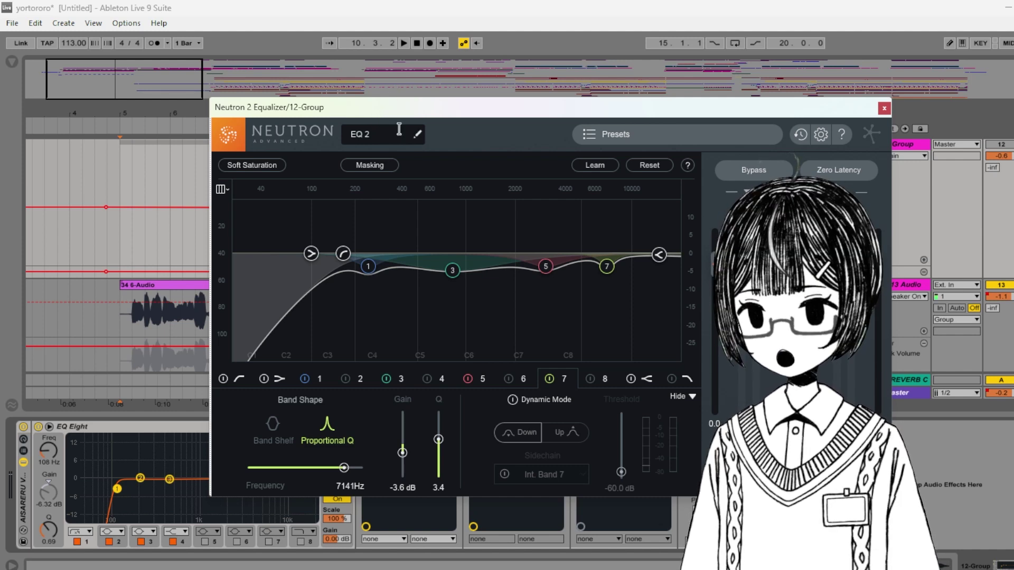
left_click_drag(409, 119, 449, 118)
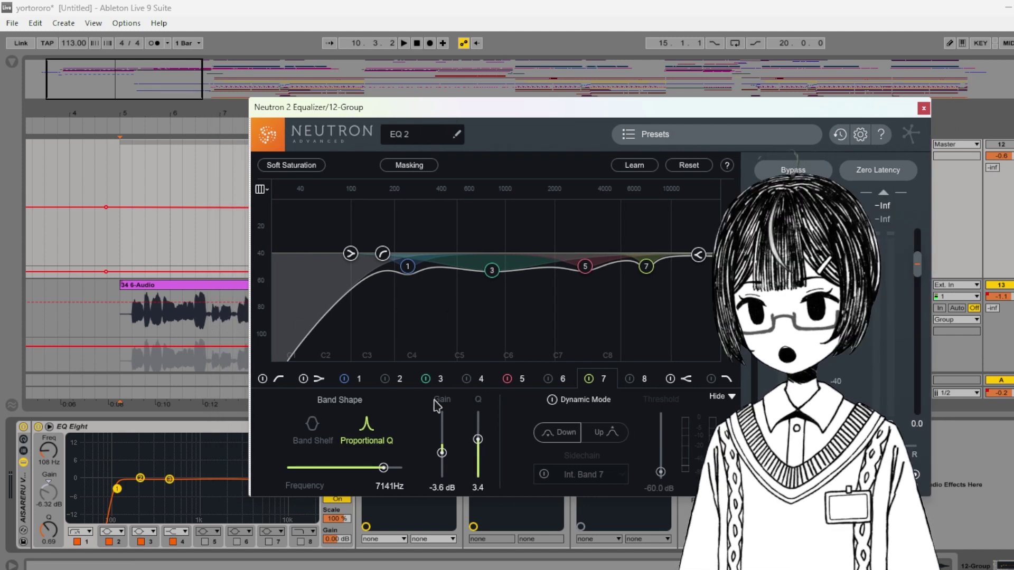
left_click(426, 379)
left_click(507, 379)
left_click(589, 378)
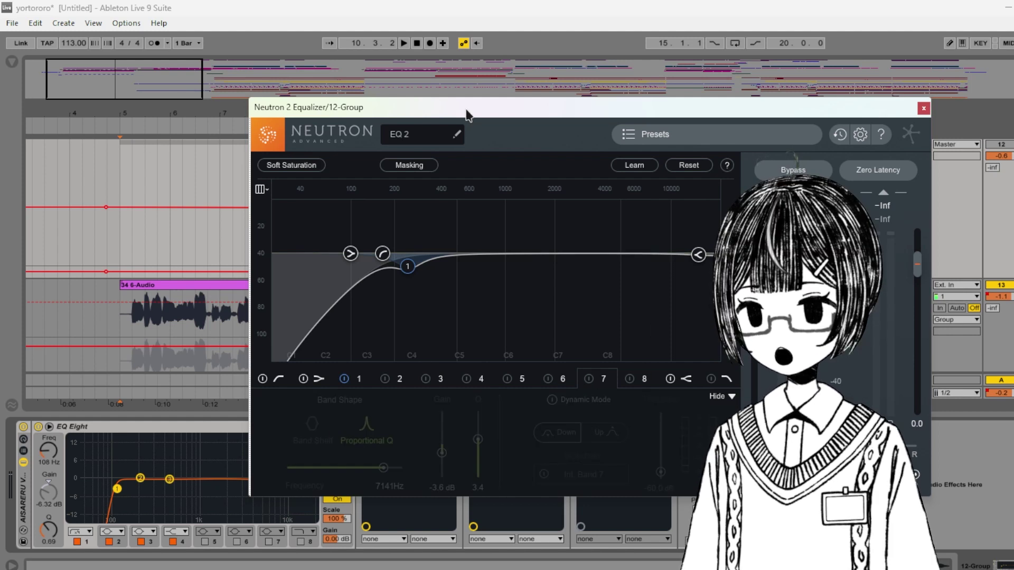
left_click(344, 378)
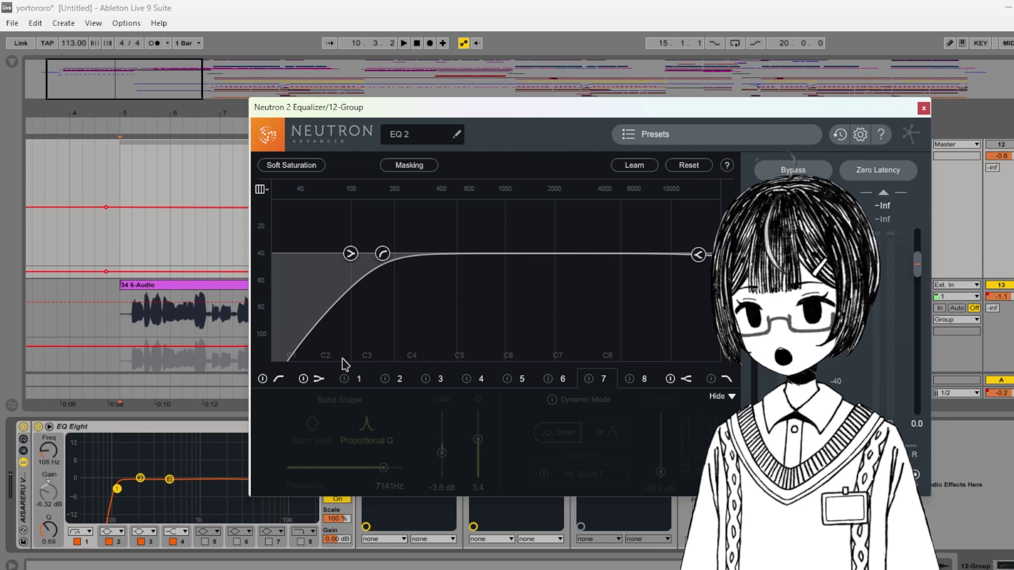
- Play the vocal from bar 5 while toggling the equalizer's 245 Hz band 1 to compare with and without the cut
left_click(120, 343)
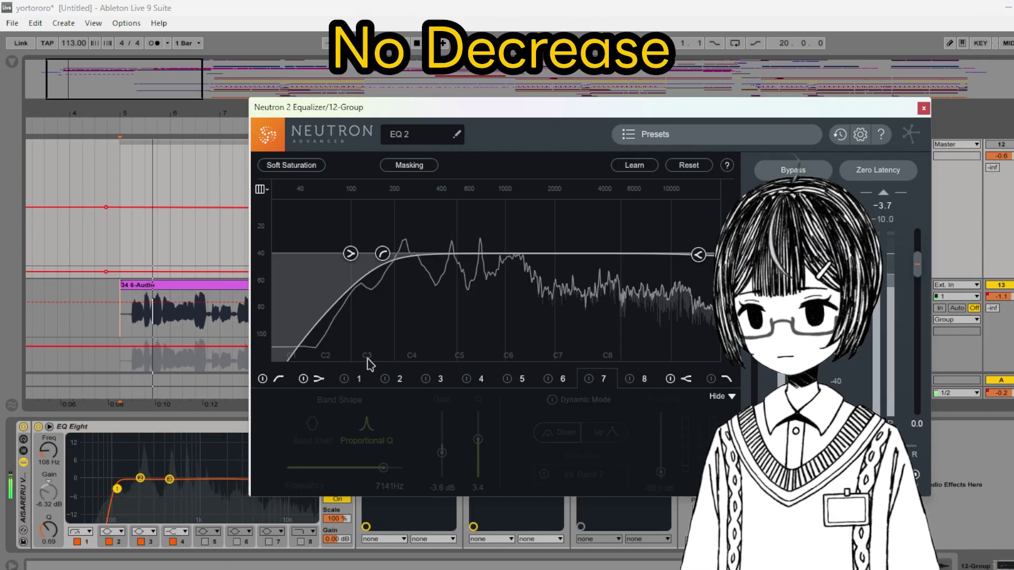
left_click(343, 379)
left_click(344, 379)
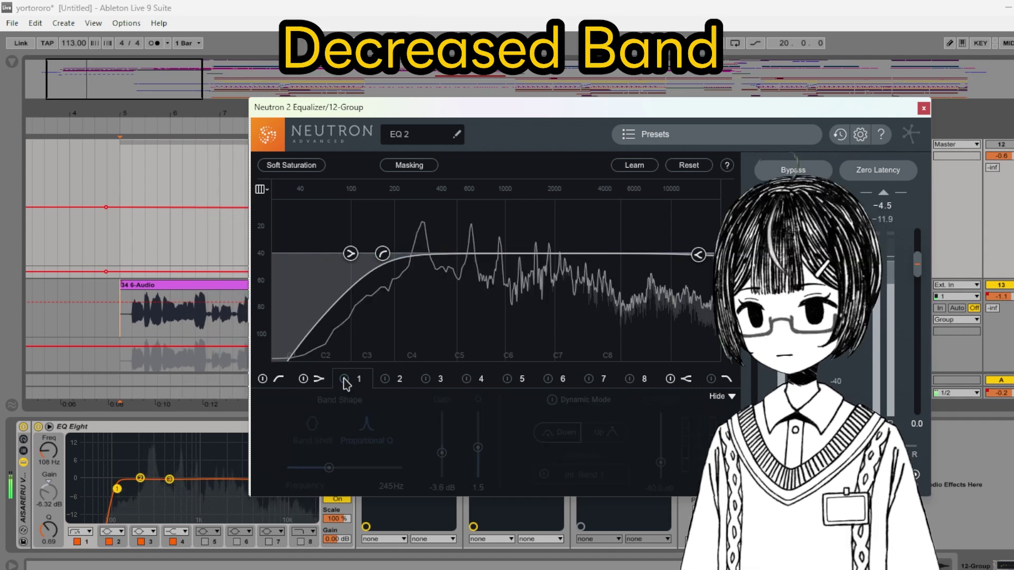
left_click(344, 378)
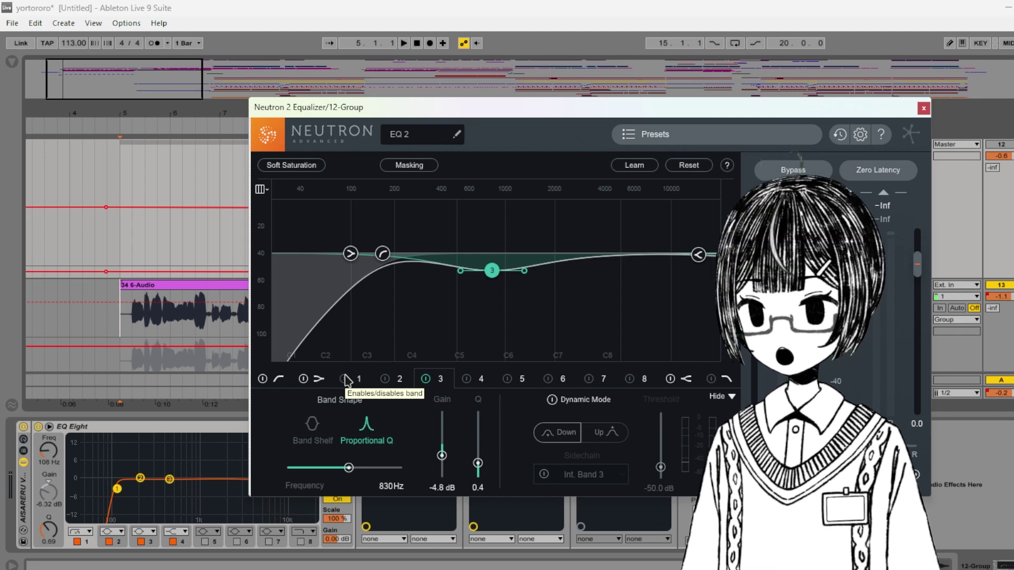
left_click(345, 380)
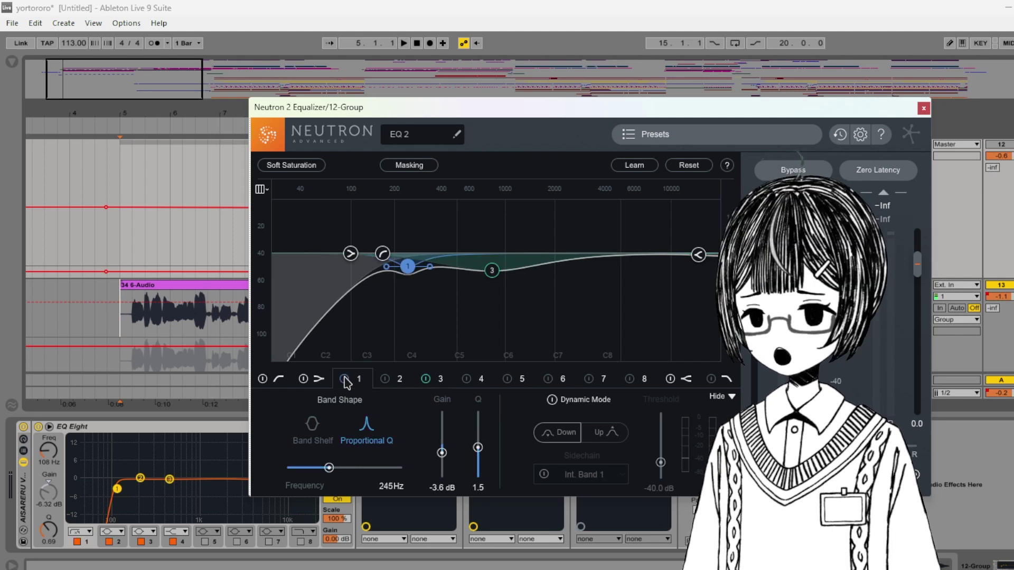
- Play the vocal again while toggling the equalizer's 830 Hz band 3 to compare with and without the cut
left_click(426, 379)
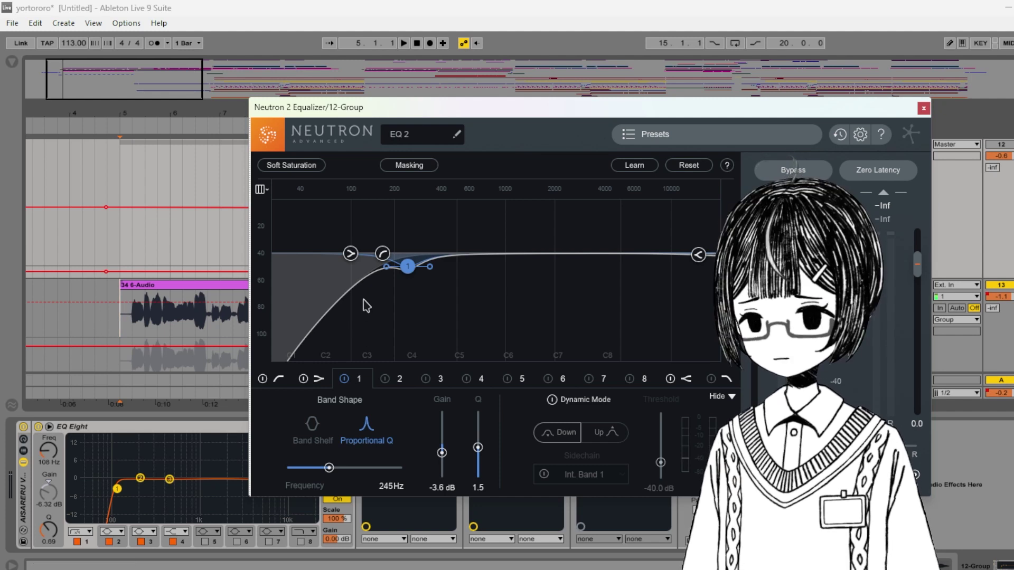
left_click(440, 379)
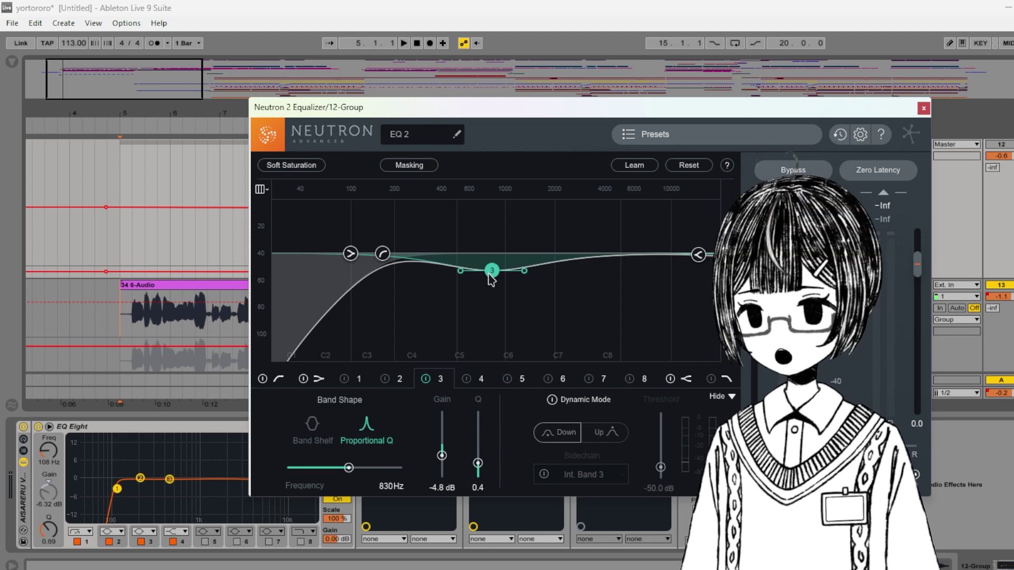
left_click(425, 379)
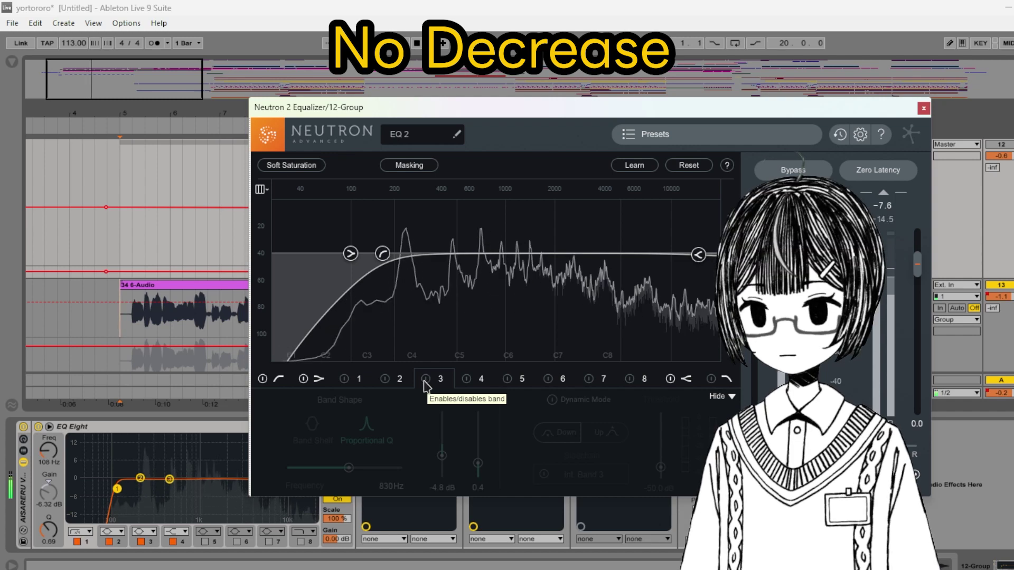
left_click(195, 304)
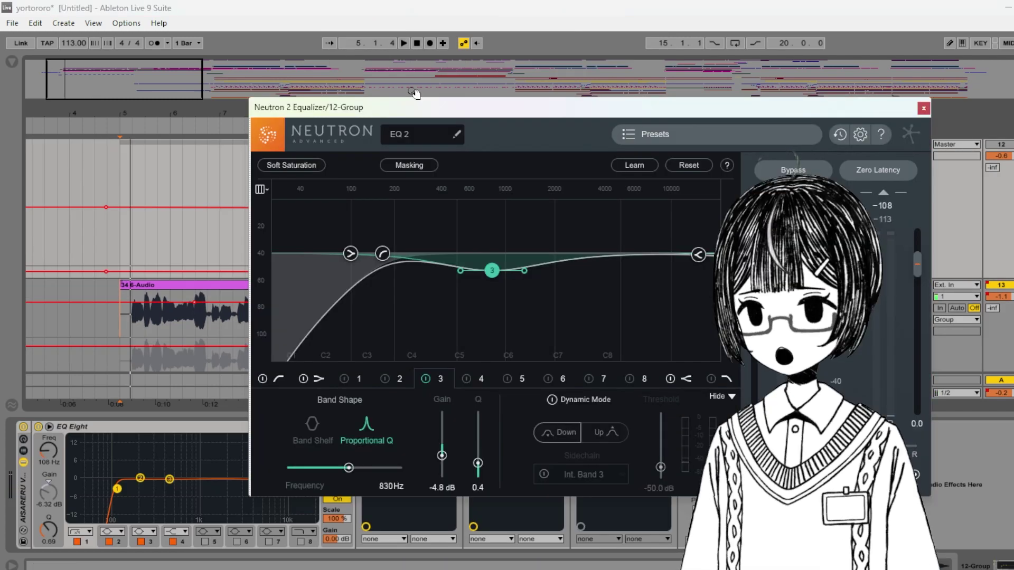
left_click_drag(405, 108, 397, 105)
left_click(404, 43)
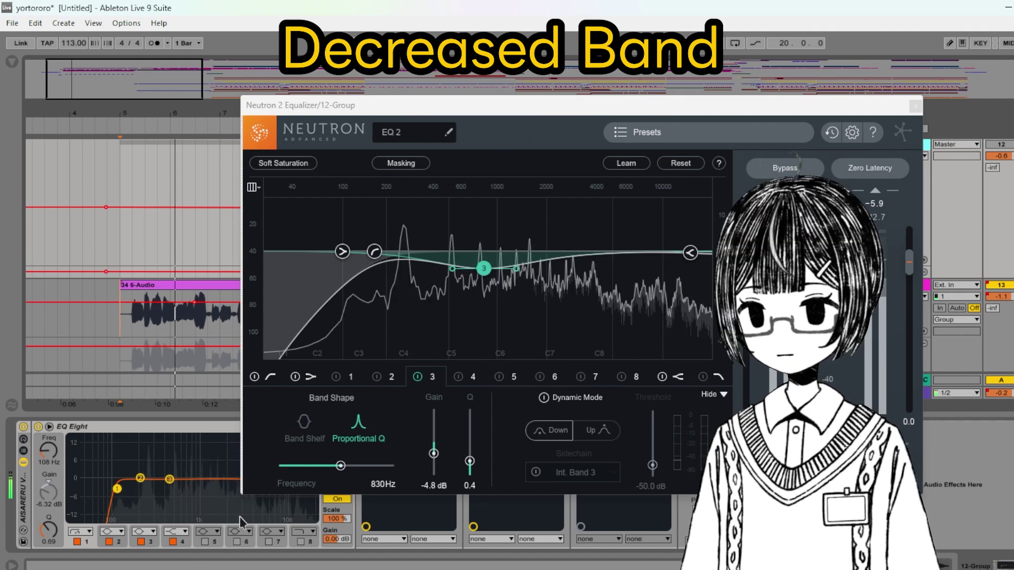
left_click(417, 376)
left_click(417, 376)
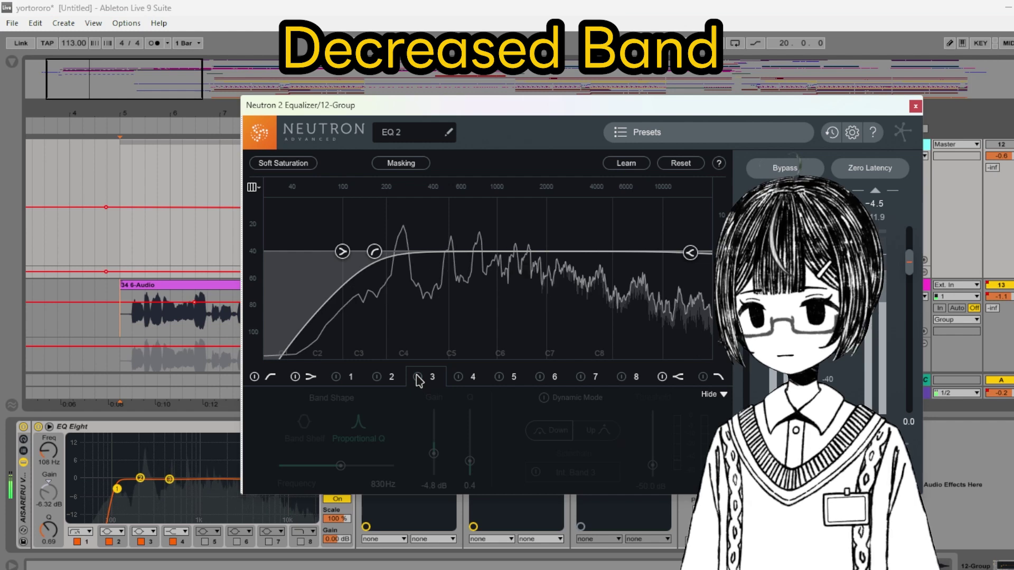
left_click(417, 376)
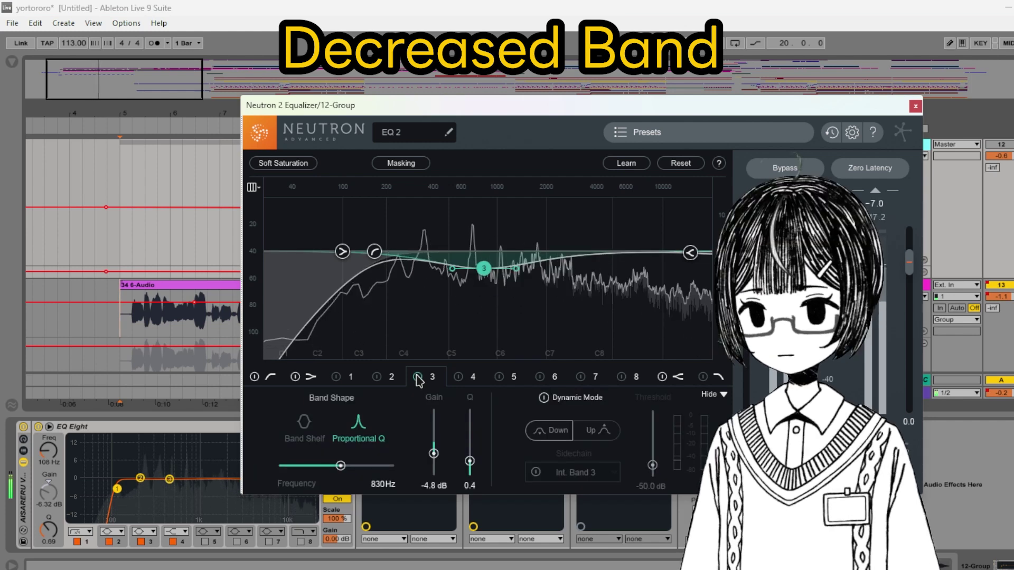
- Toggle band 1 alongside the enabled band 3 and compare how both cuts shape the equalizer curve
left_click(336, 376)
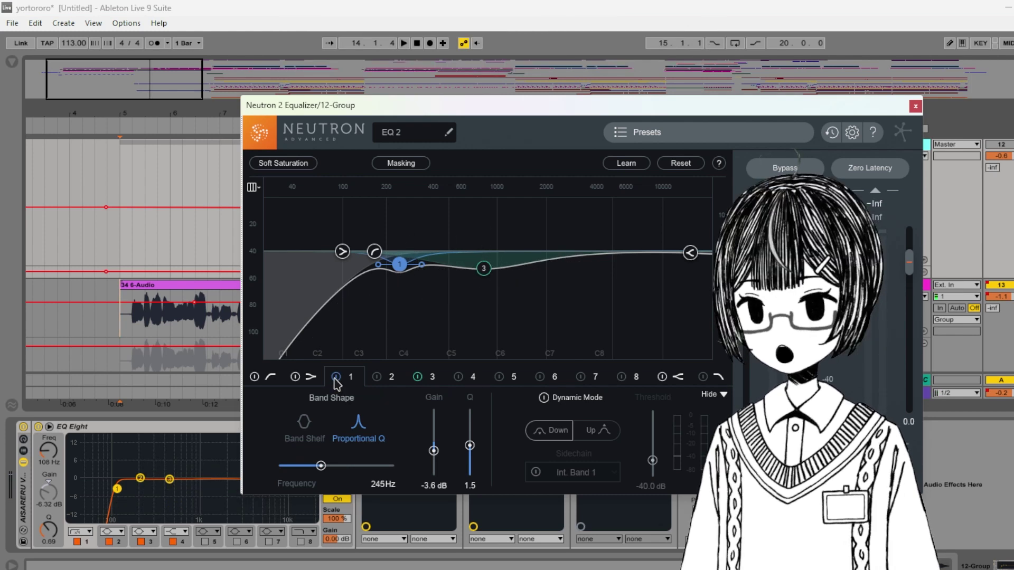
left_click(335, 377)
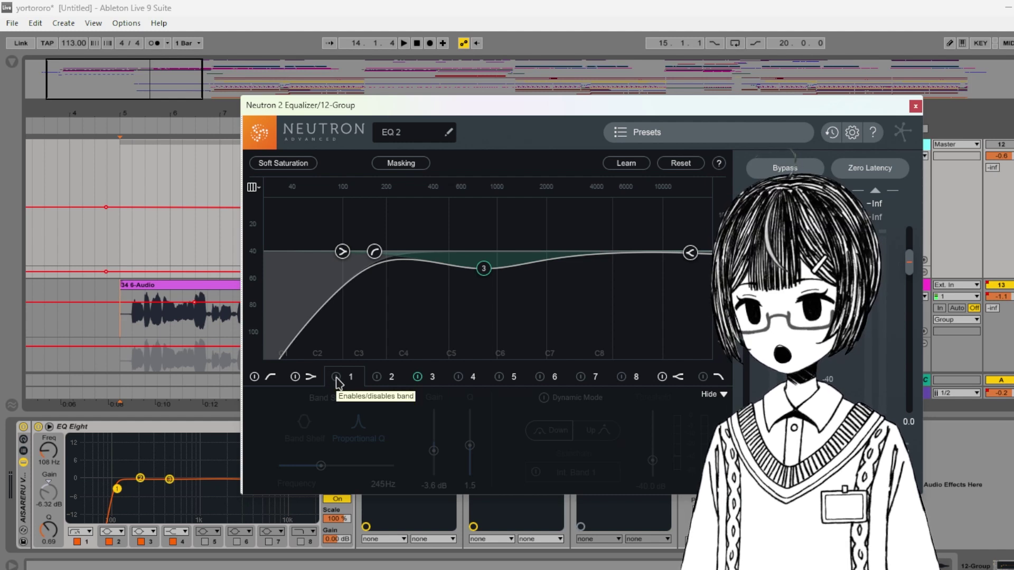
left_click(336, 377)
left_click_drag(490, 311, 388, 246)
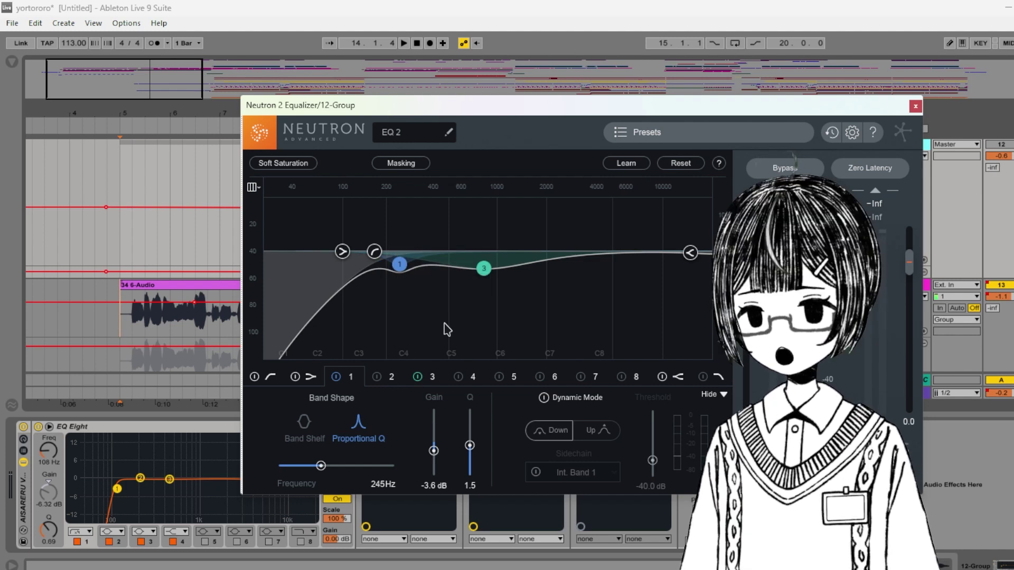
left_click(422, 303)
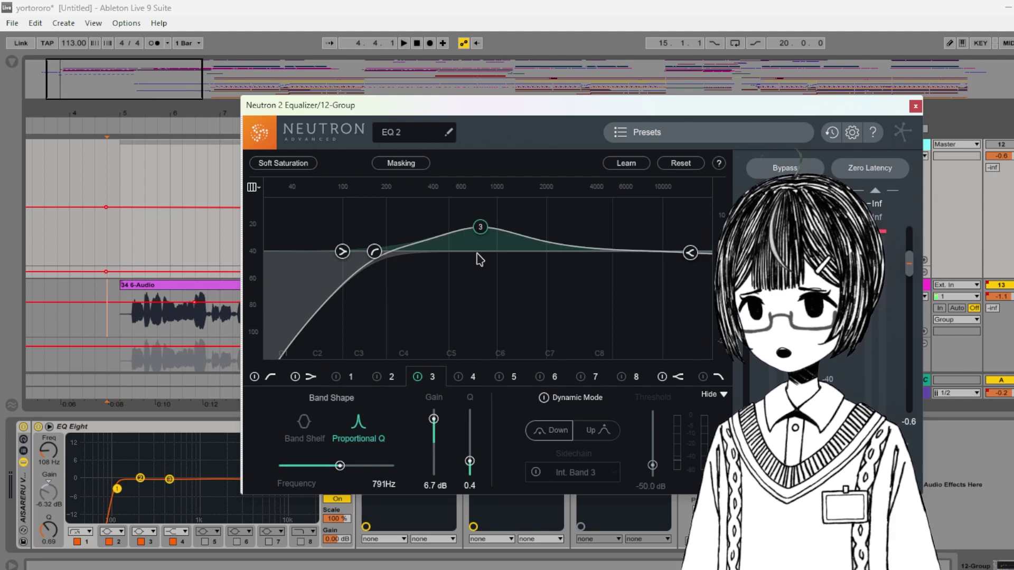
- Play the 13 Audio vocal from position 4.3.1, just before its first clip
left_click(96, 313)
key("space")
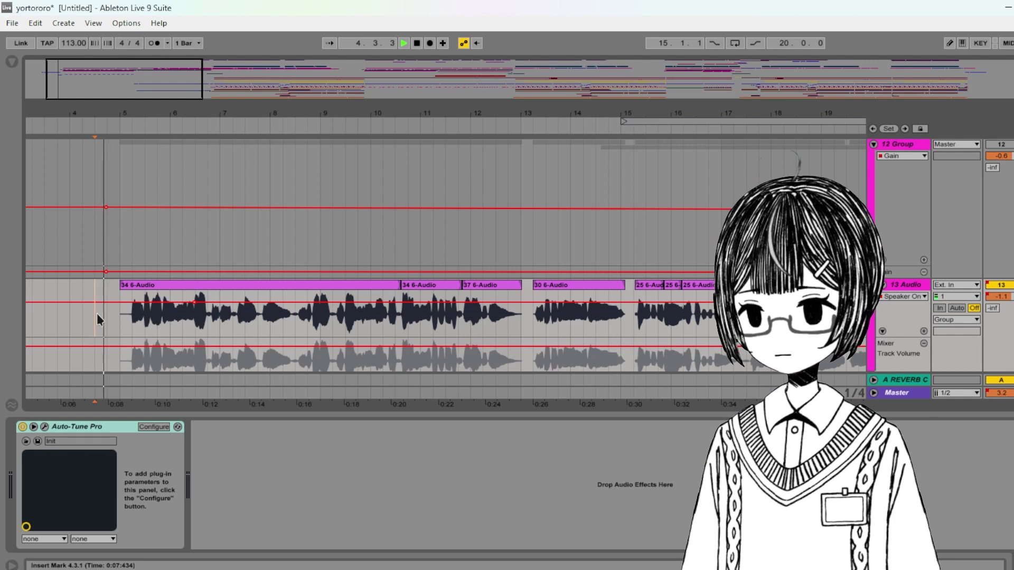
- Play the vocal and switch off the Neutron equalizer's boosted 791 Hz band 3 for comparison, stopping playback at the end
left_click(869, 165)
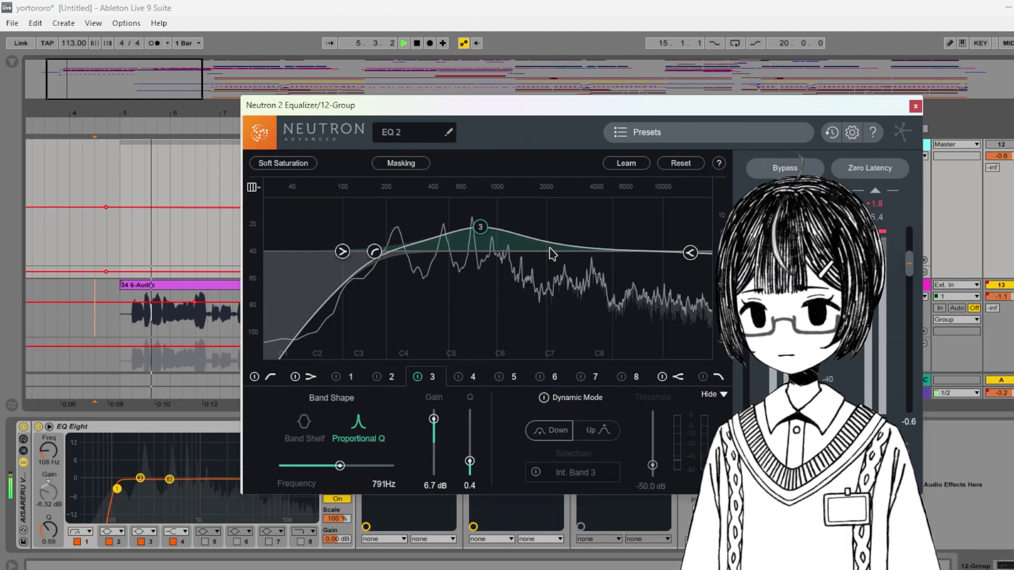
left_click(419, 378)
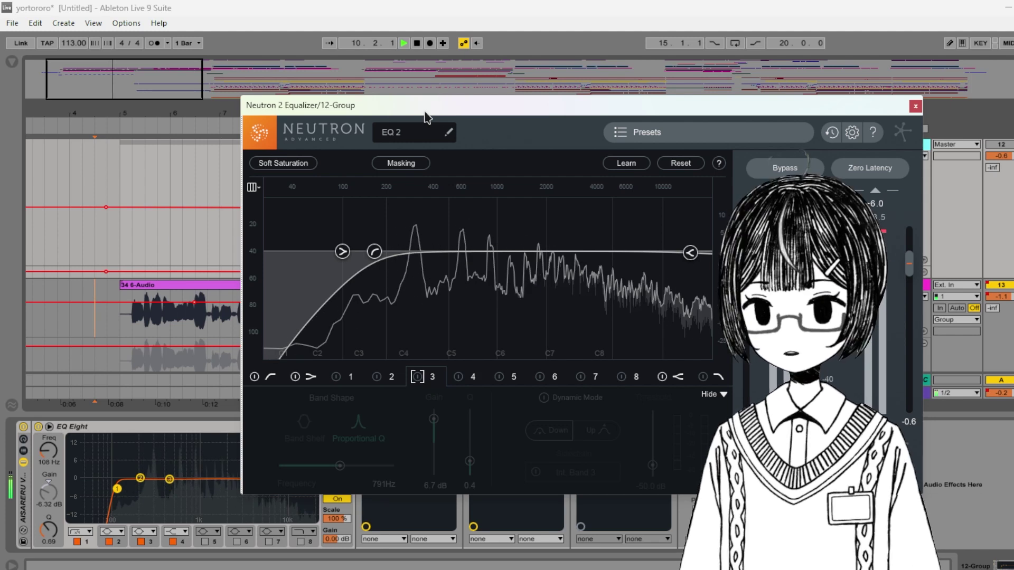
left_click(140, 255)
key("space")
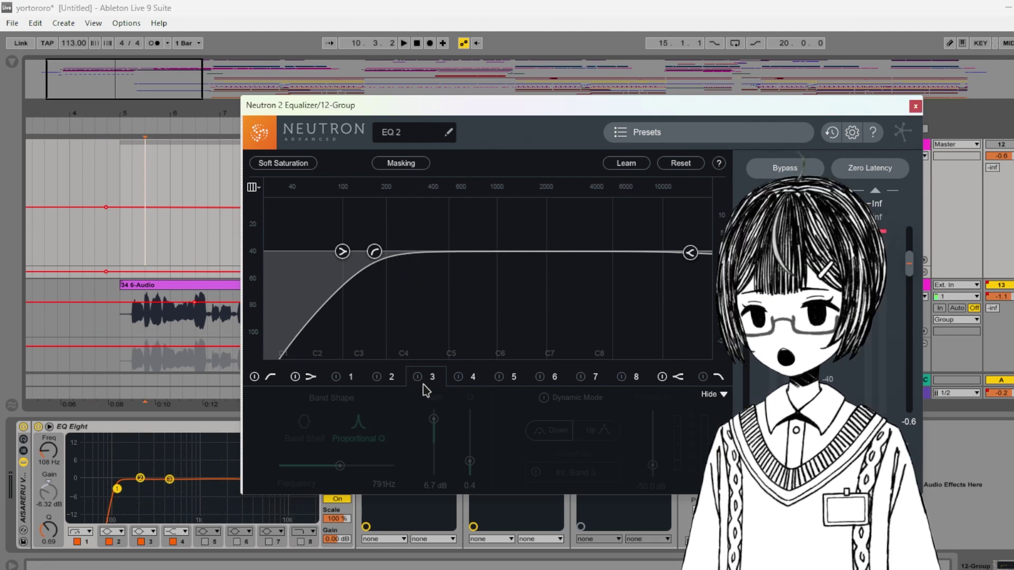
- Re-enable equalizer band 3 as a -5.5 dB cut at 862 Hz and switch on bands 1, 5 and 7
left_click(417, 377)
left_click_drag(481, 227, 485, 273)
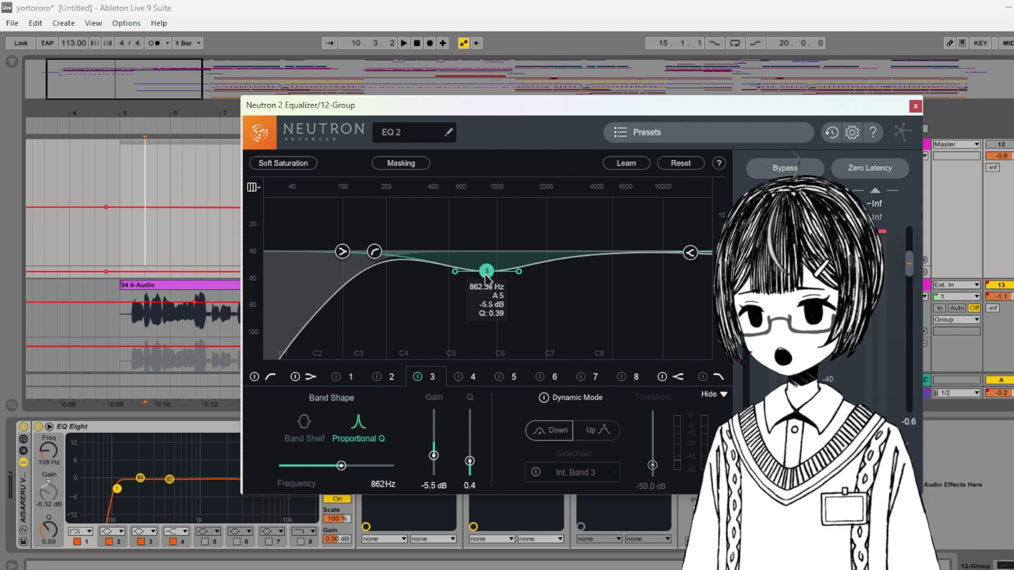
left_click(337, 377)
left_click(498, 377)
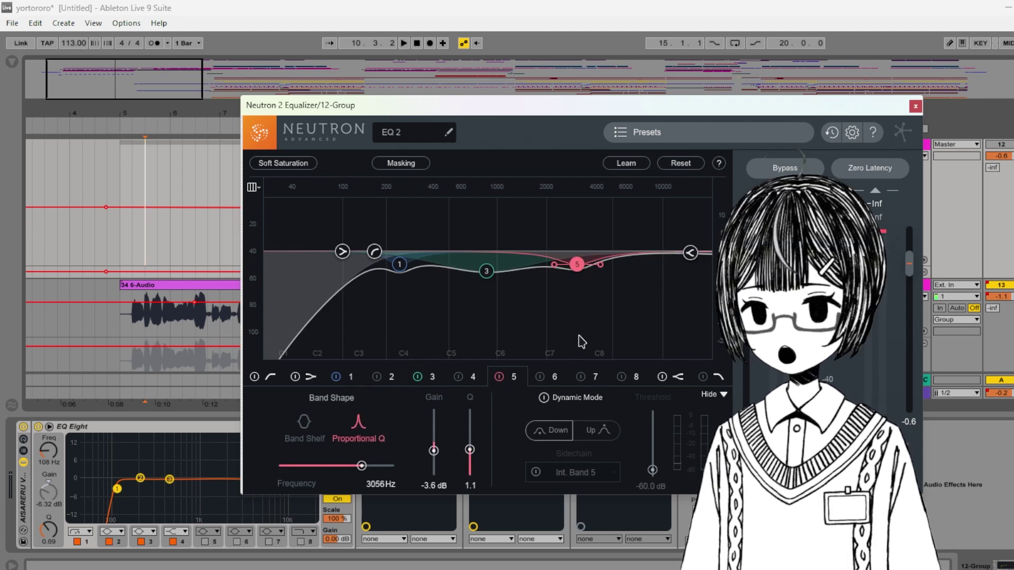
left_click(580, 377)
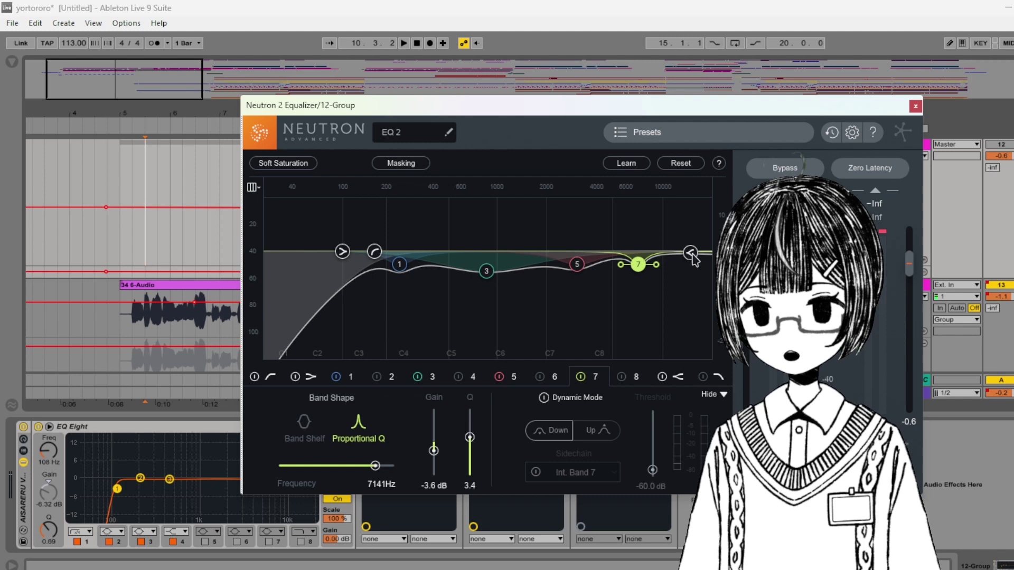
- Set the equalizer's high shelf to -0.6 dB at 14735 Hz and band 5 to -4.0 dB at 3027 Hz with Q 2.0
left_click_drag(691, 253, 696, 257)
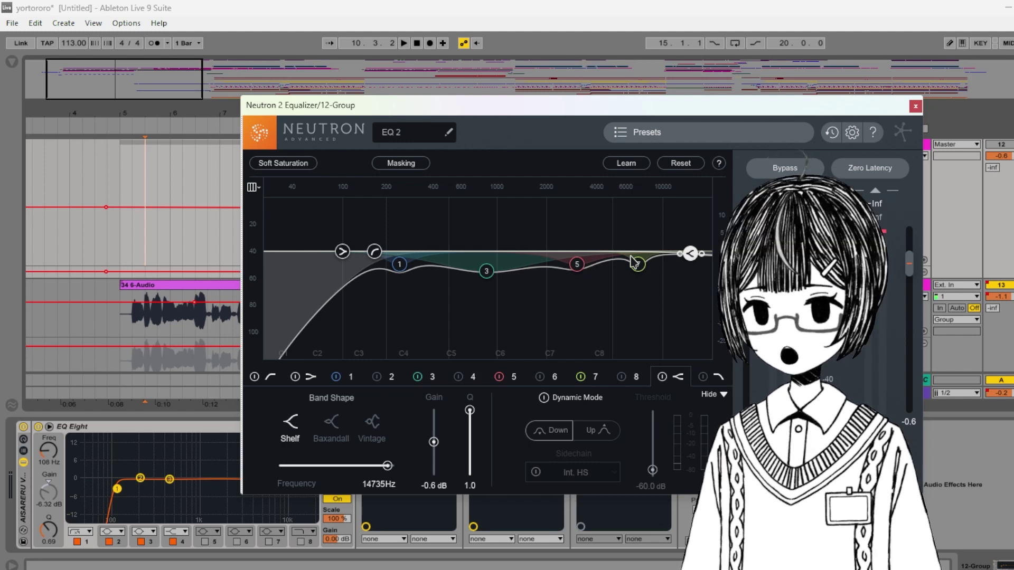
left_click(577, 265)
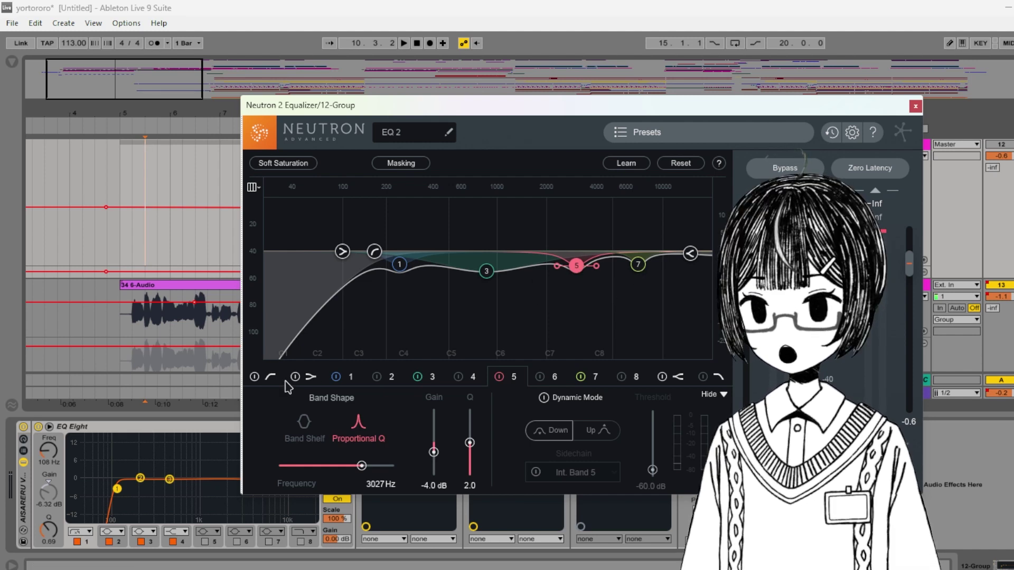
- Switch off bands 1 and 3 and boost band 5 to 8.2 dB at 2999 Hz to audition harsh frequencies during playback
left_click(417, 377)
left_click(336, 377)
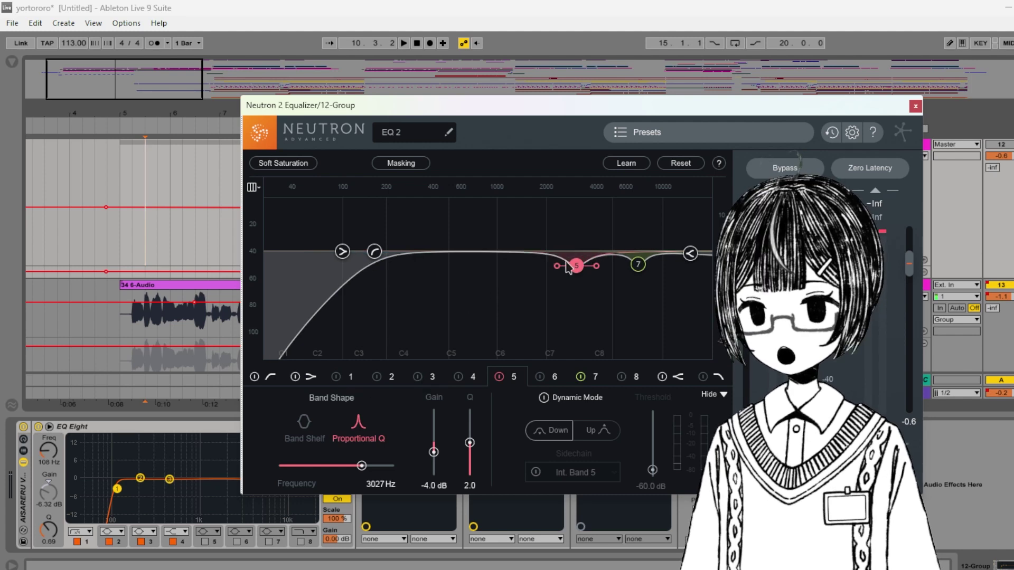
left_click_drag(568, 267, 576, 221)
key("space")
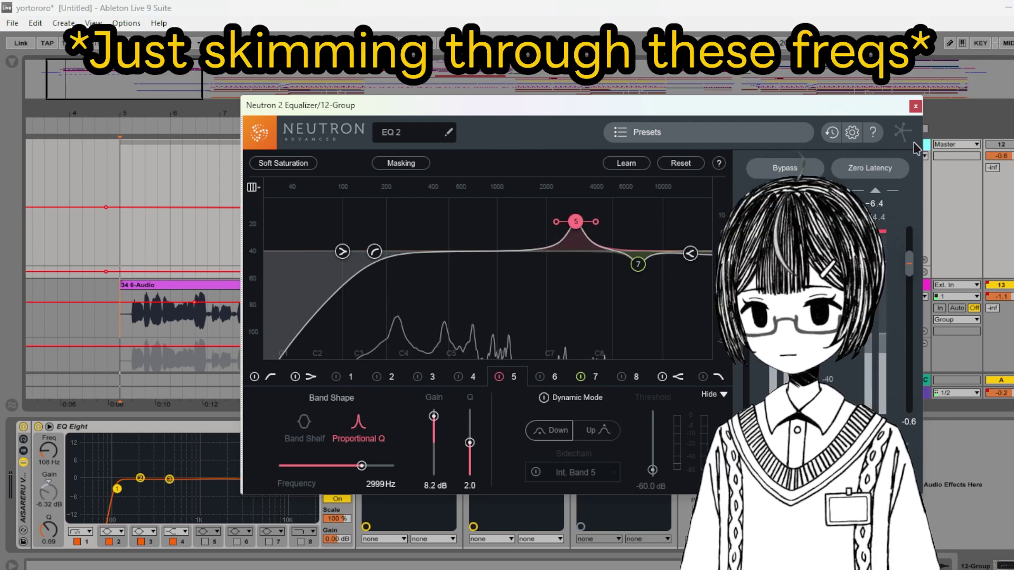
- Set equalizer band 5 to a -5.5 dB cut at 3359 Hz and re-enable bands 1 and 3
left_click_drag(575, 222, 588, 275)
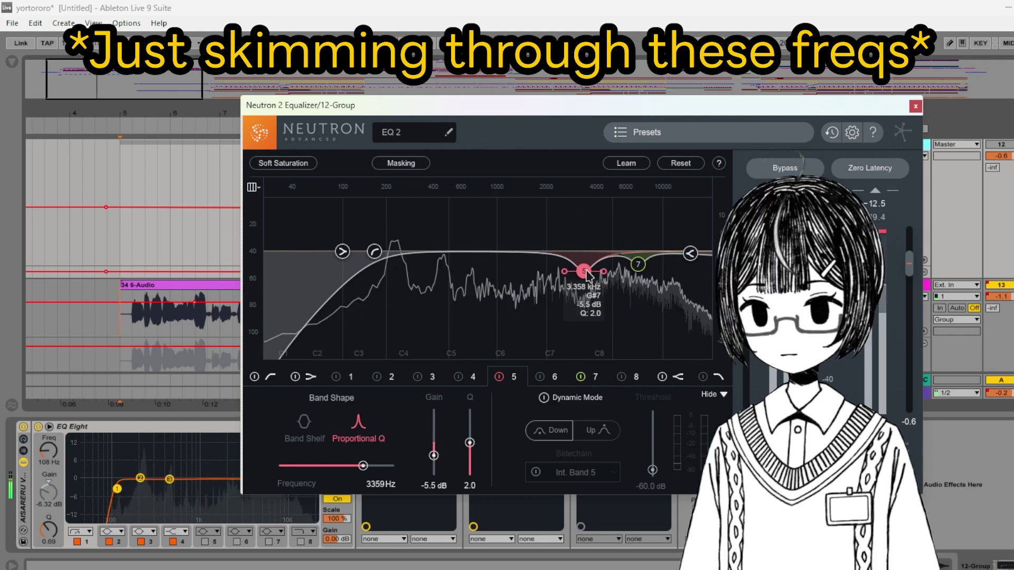
left_click(417, 377)
left_click(336, 377)
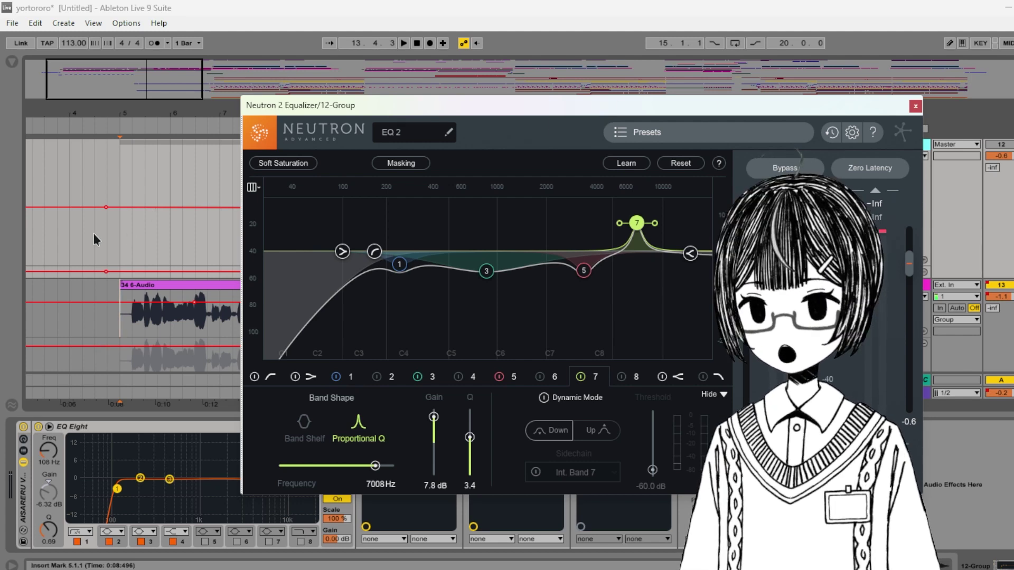
- Play the vocal, cut equalizer band 7 to -5.3 dB at 7627 Hz and toggle the band to compare the sound
key("space")
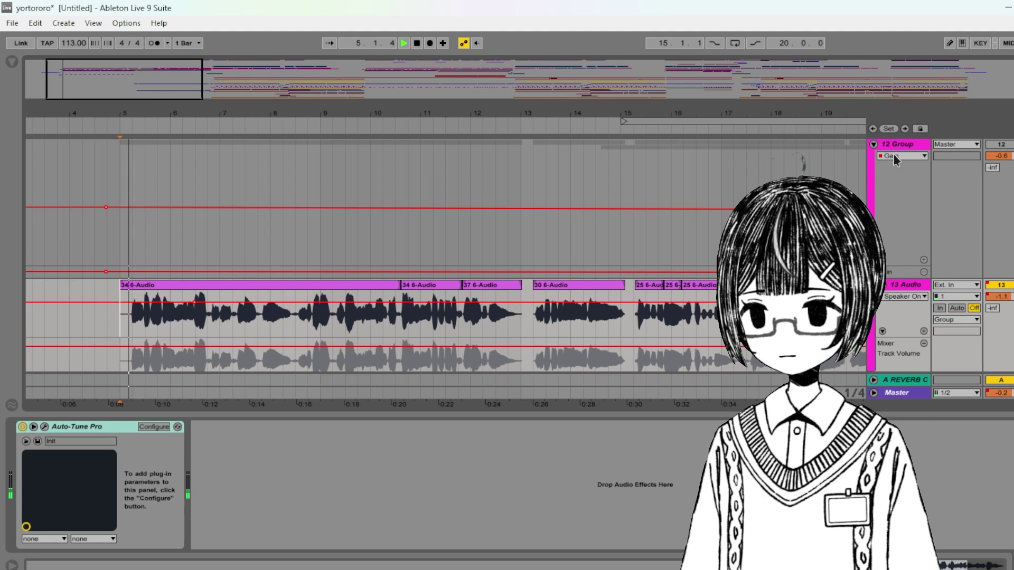
left_click(893, 156)
left_click_drag(636, 221, 643, 270)
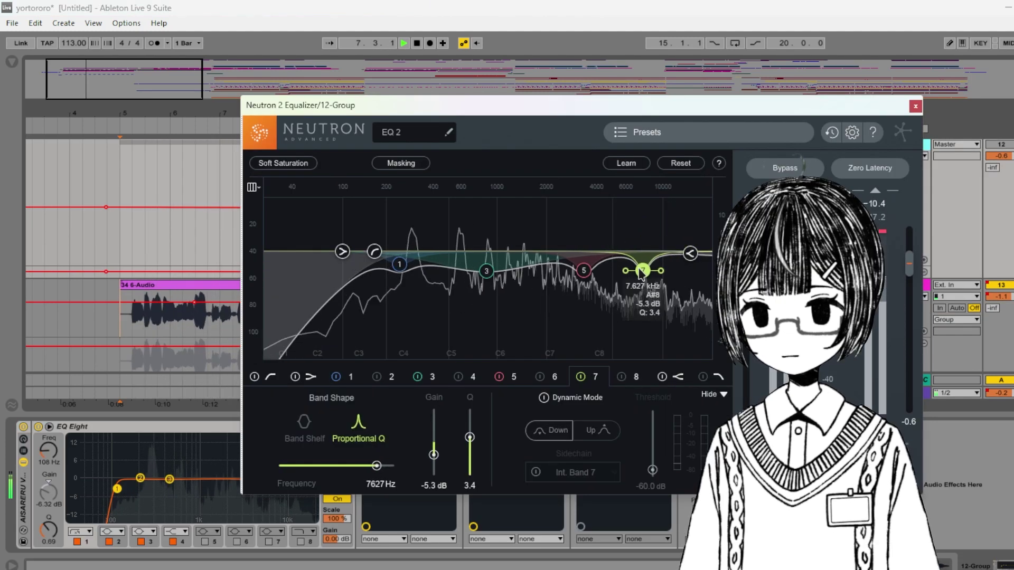
left_click(580, 377)
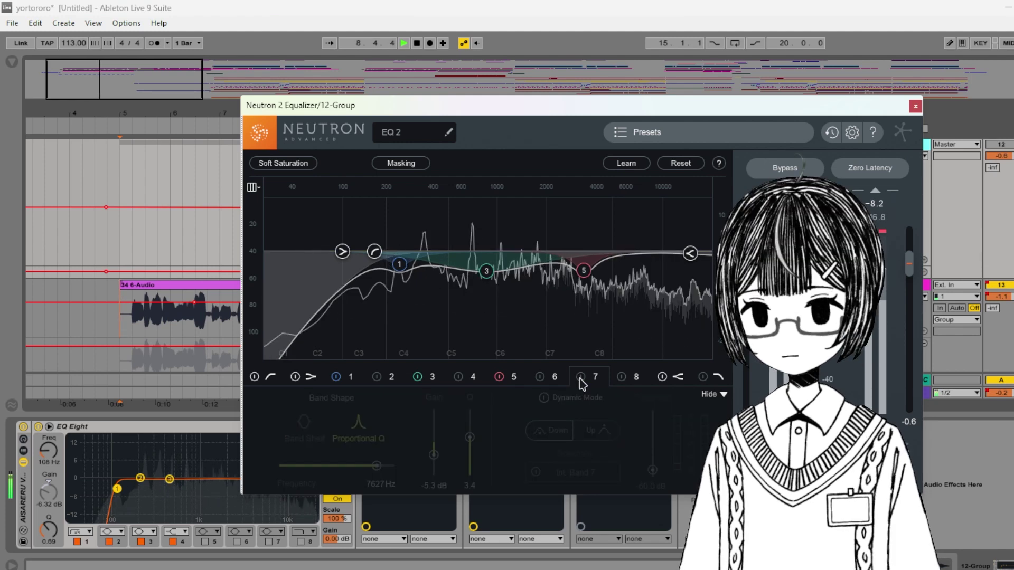
left_click(581, 377)
- Open the Neutron equalizer's preset manager and browse the EQ presets
left_click(697, 134)
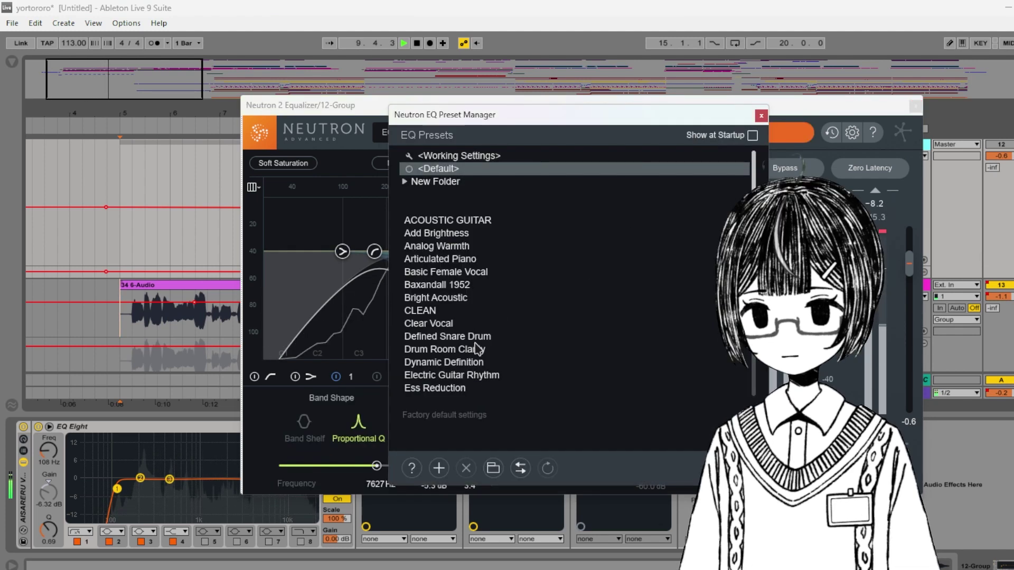
scroll(478, 349, "down", 4)
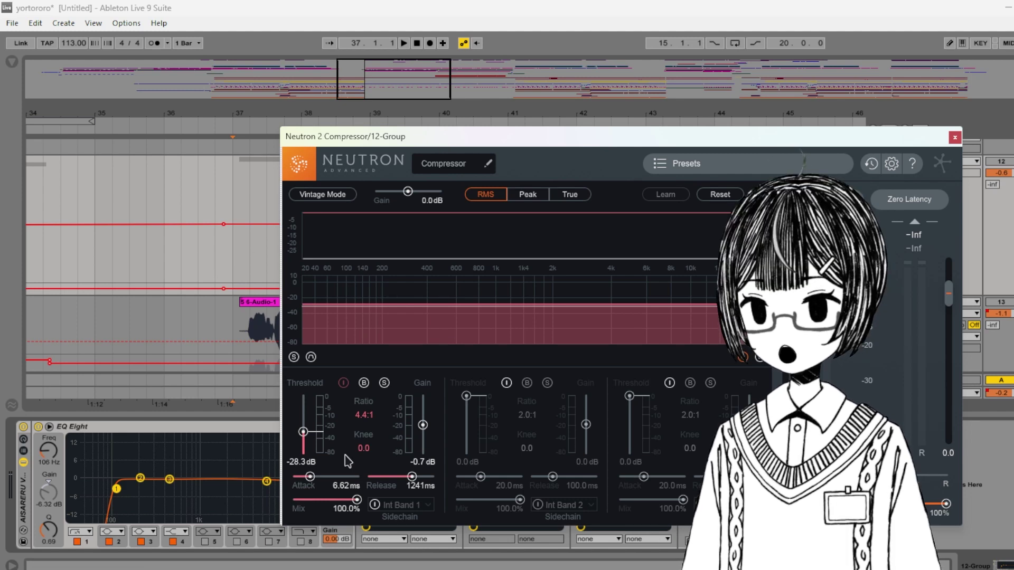
- During playback, set compressor band 1 to a 5.8:1 ratio, 3.60 ms attack and 1638 ms release, and bypass it for comparison
key("space")
left_click_drag(370, 137, 284, 126)
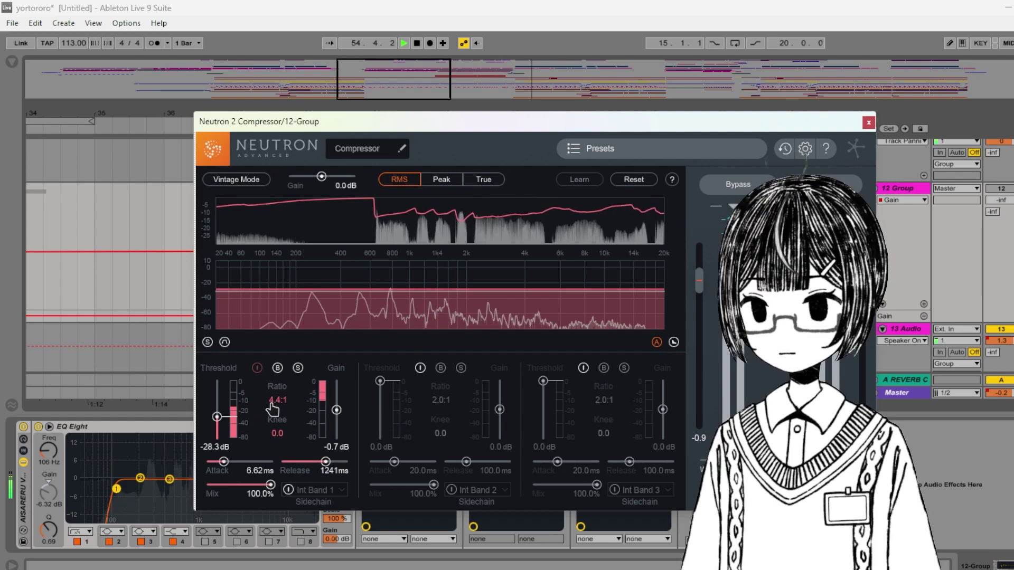
scroll(272, 410, "up", 5)
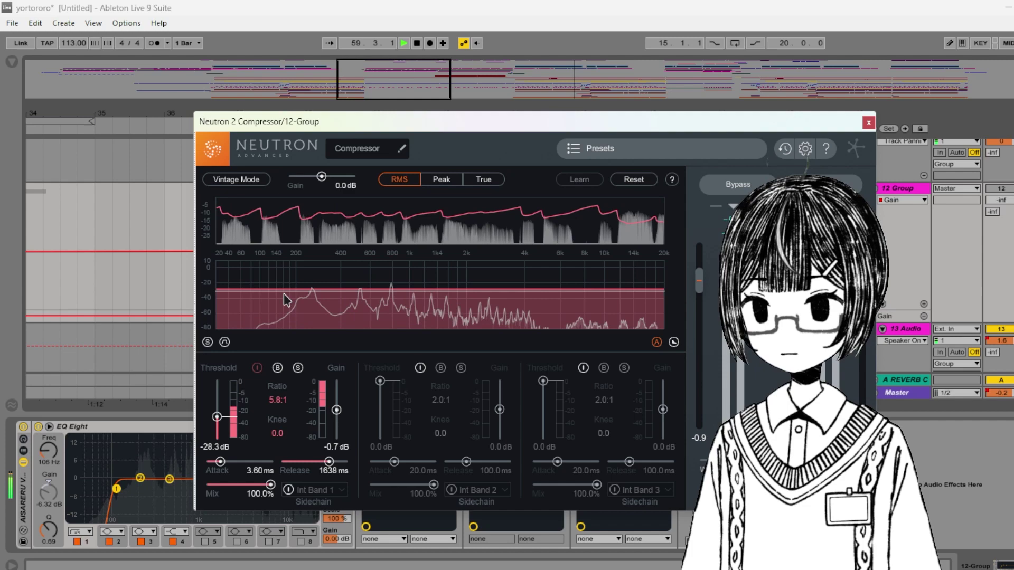
left_click_drag(344, 121, 222, 132)
left_click_drag(555, 133, 578, 133)
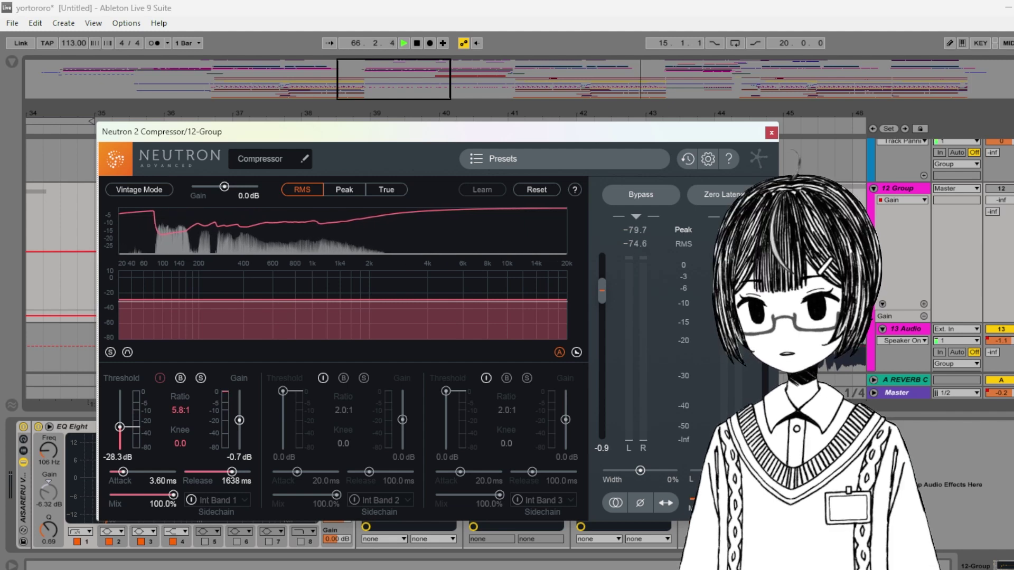
left_click(771, 133)
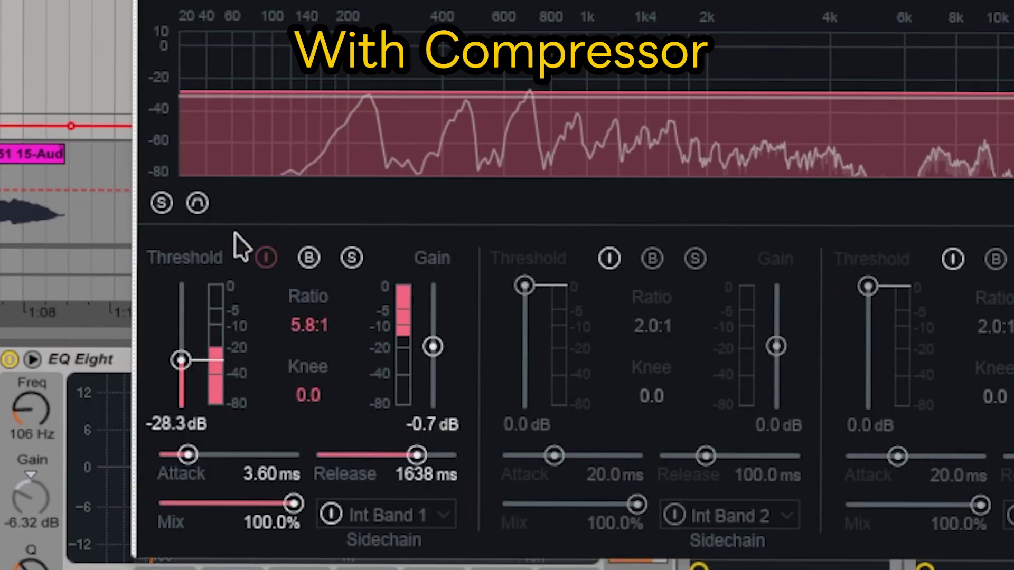
left_click(309, 258)
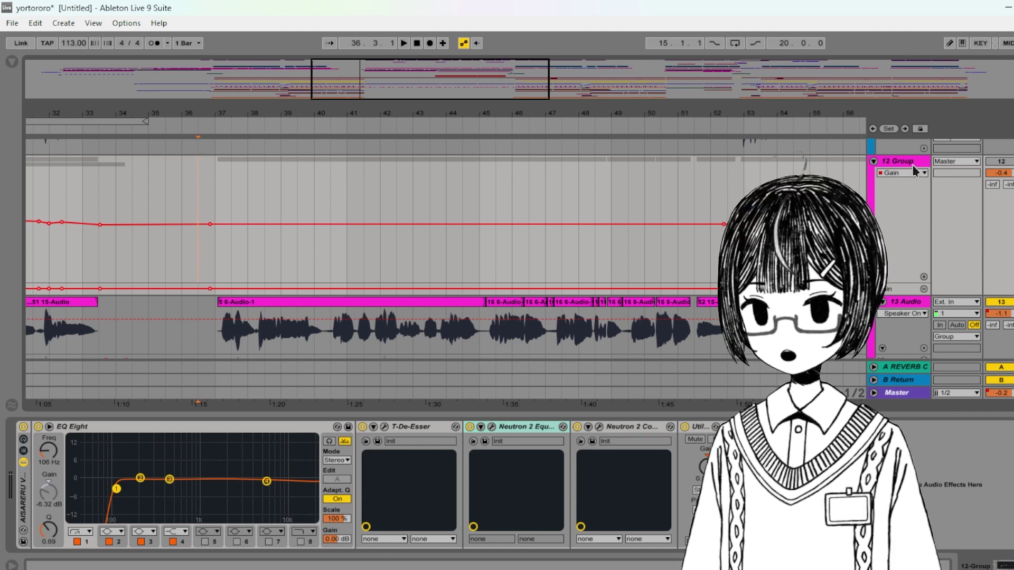
- View the device chains of the A REVERB CHAIN return and the 12 Group, and reduce the group track's height
left_click(911, 367)
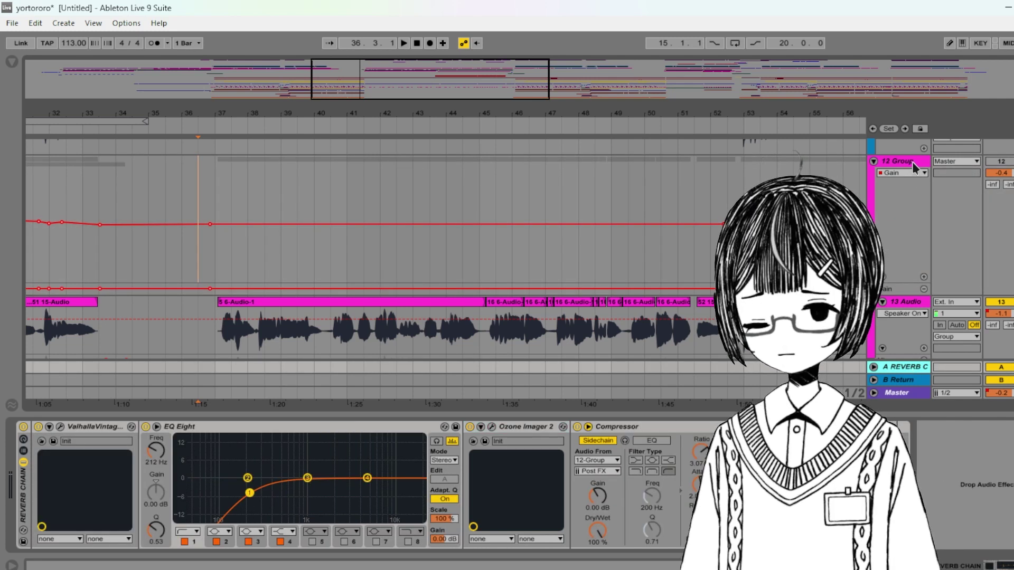
left_click(911, 161)
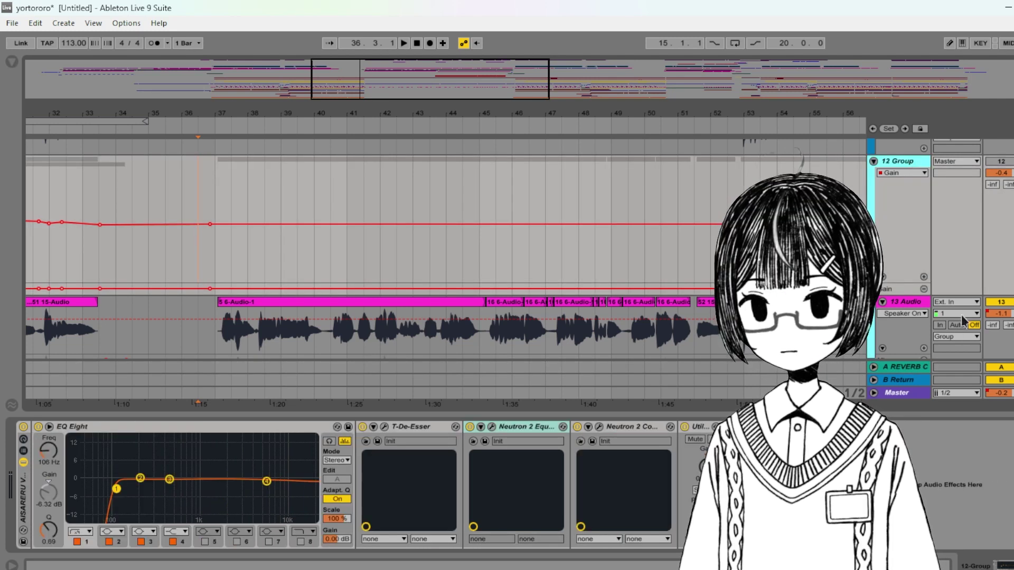
left_click_drag(914, 284, 914, 219)
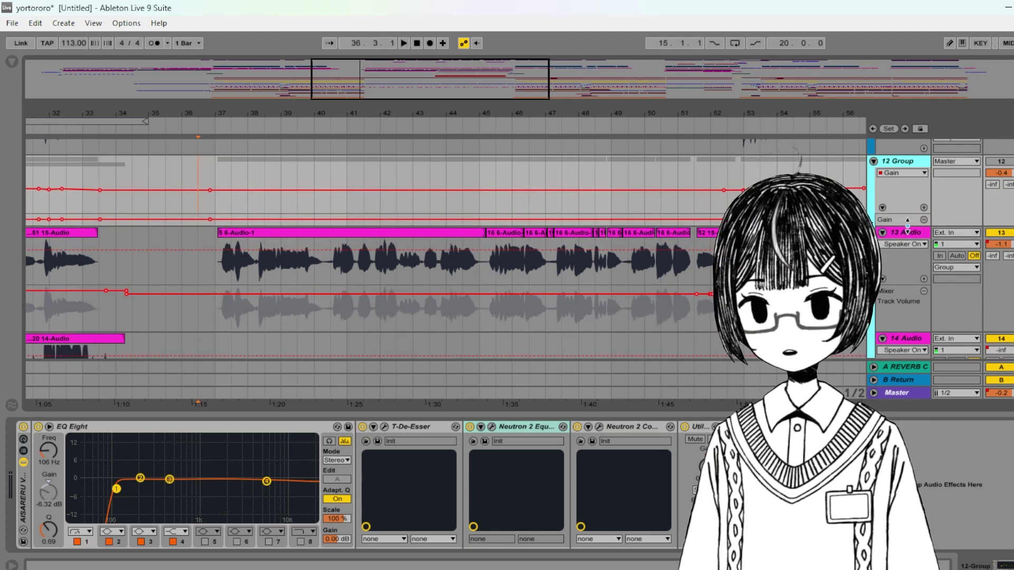
- Examine the reverb return's EQ Eight and the Ozone Imager 2 width settings, closing the imager at the end
left_click(913, 369)
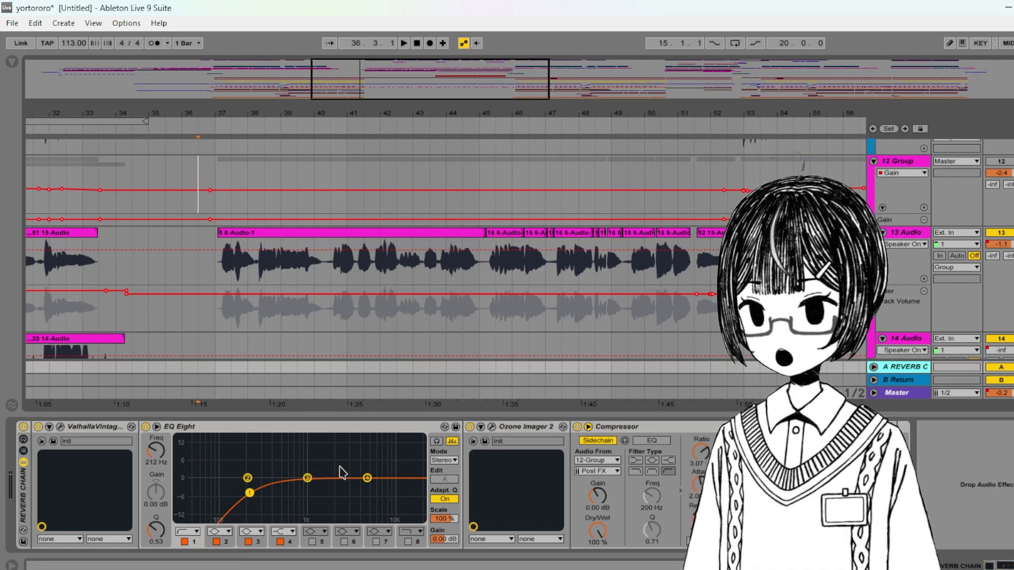
left_click(236, 427)
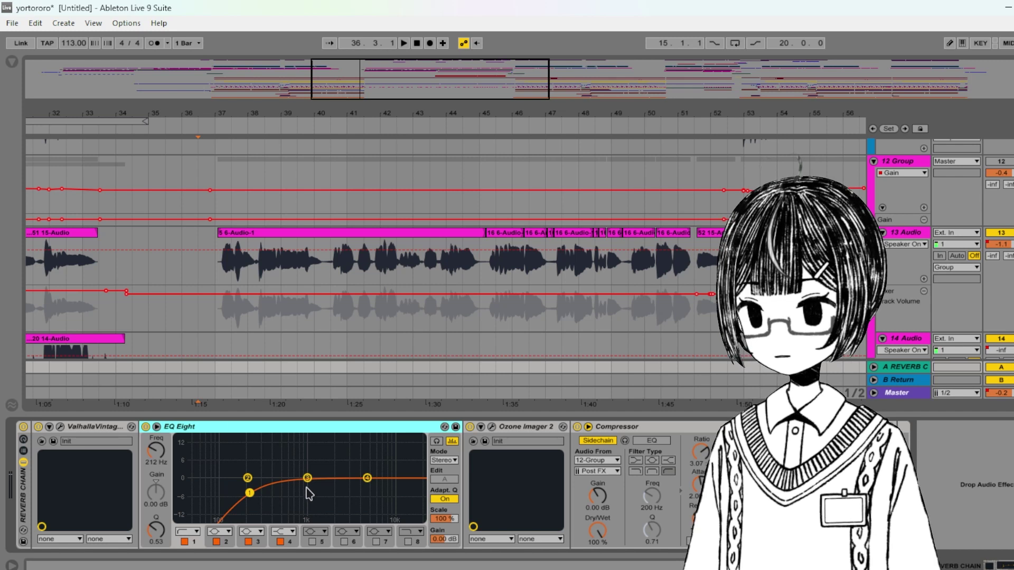
left_click(492, 429)
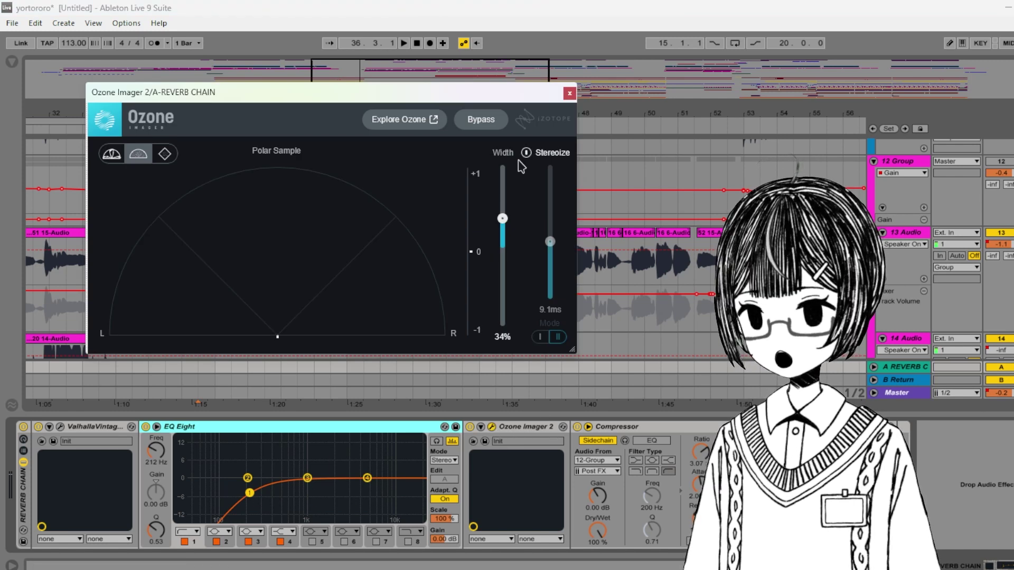
left_click(571, 94)
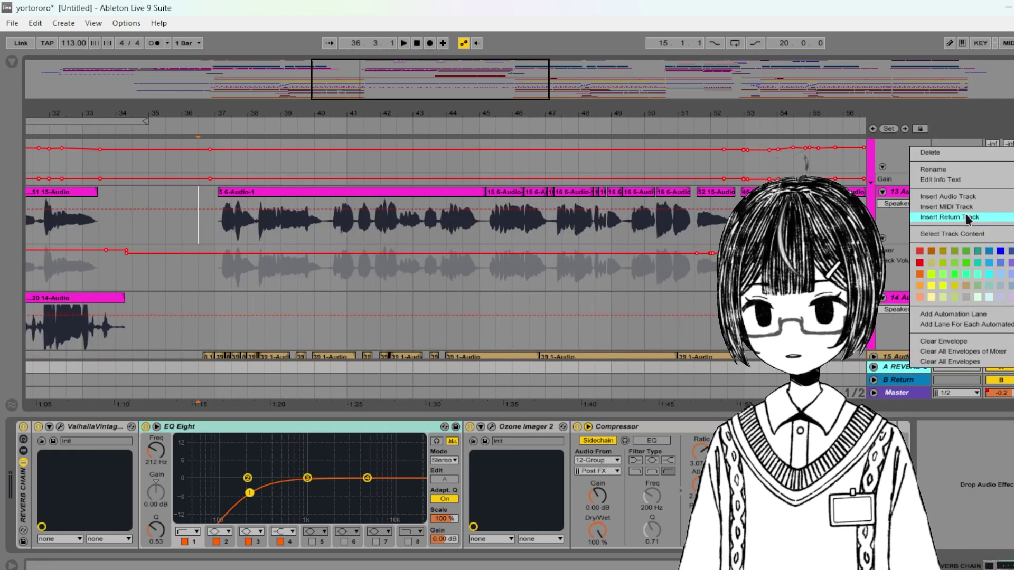
- Look up the Insert Return Track option for a track and inspect the B Return and A REVERB CHAIN returns
right_click(901, 370)
right_click(897, 293)
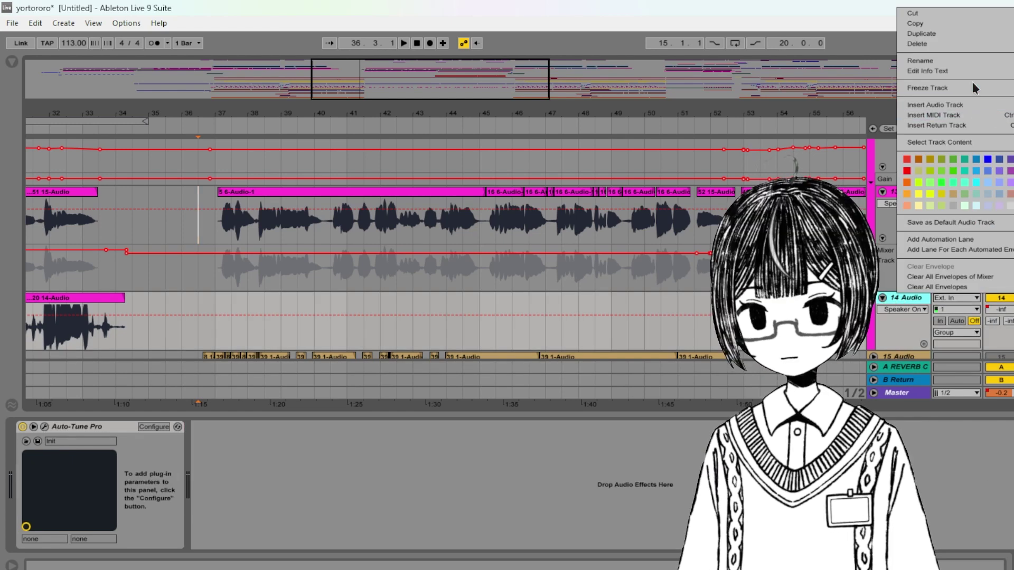
left_click(904, 382)
left_click(900, 381)
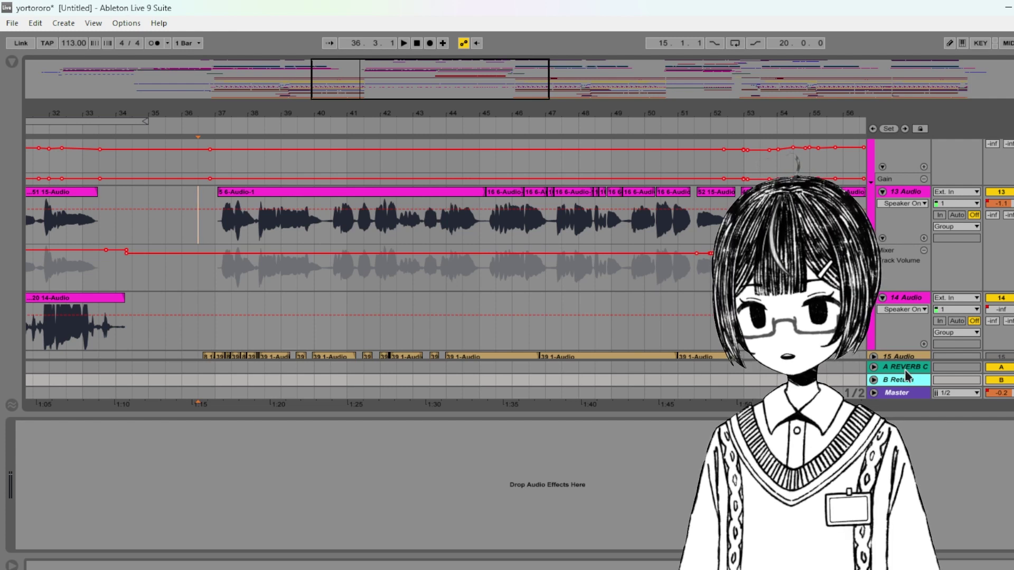
left_click(904, 370)
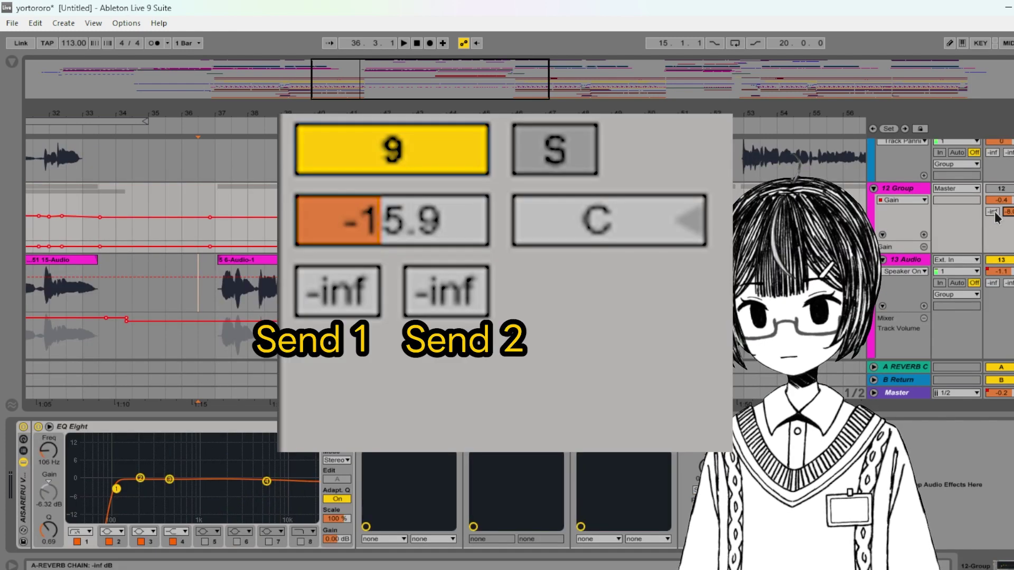
- Set the 12 Group's second send to -inf, its volume to 0.1 dB and its A REVERB CHAIN send to -0.6 dB
left_click_drag(1009, 212, 1008, 249)
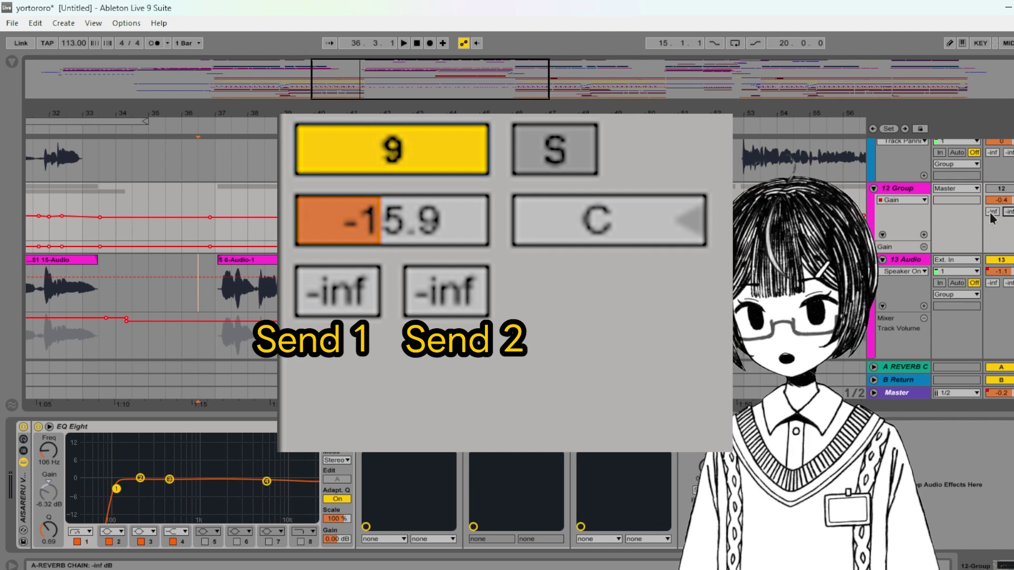
left_click_drag(991, 213, 992, 253)
left_click_drag(1000, 200, 1000, 163)
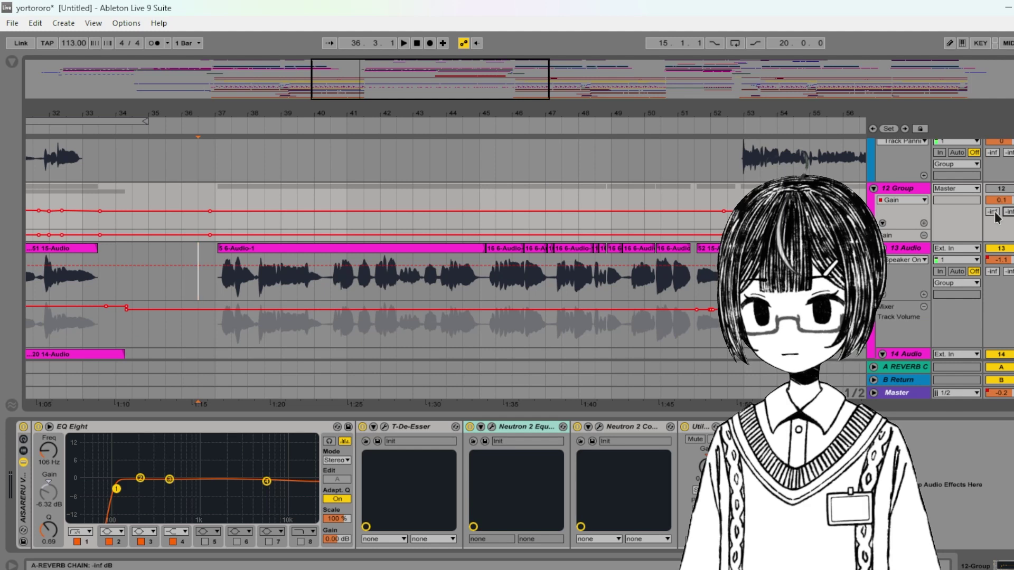
left_click_drag(993, 212, 993, 165)
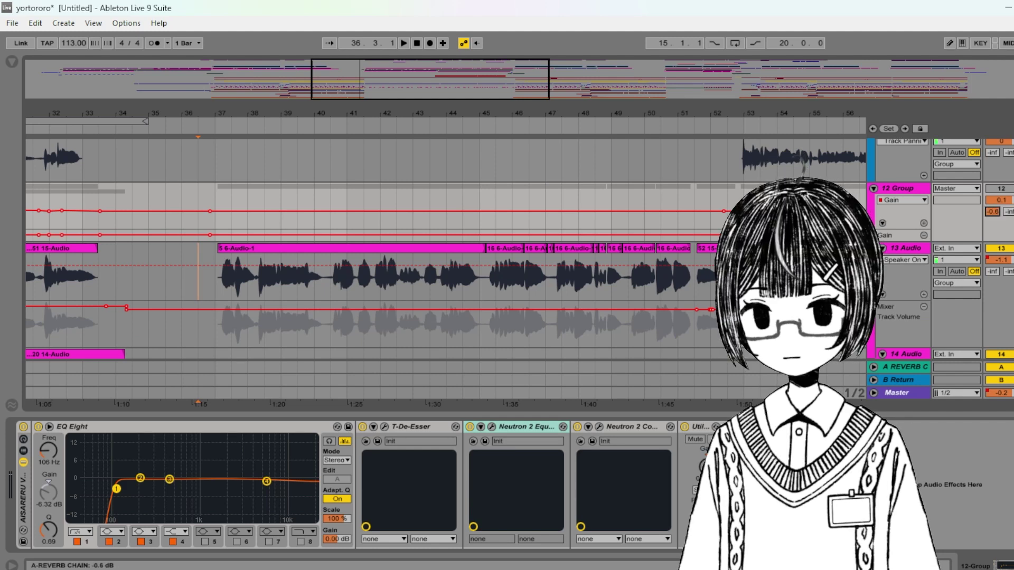
- Examine the ValhallaVintageVerb settings on the A REVERB CHAIN return and close the plug-in window
left_click(917, 366)
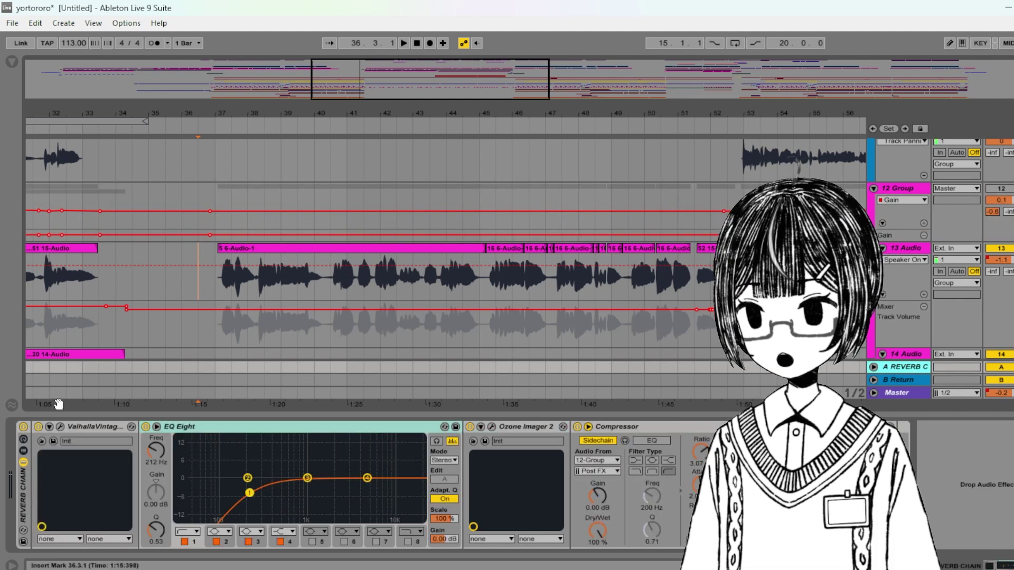
left_click(59, 427)
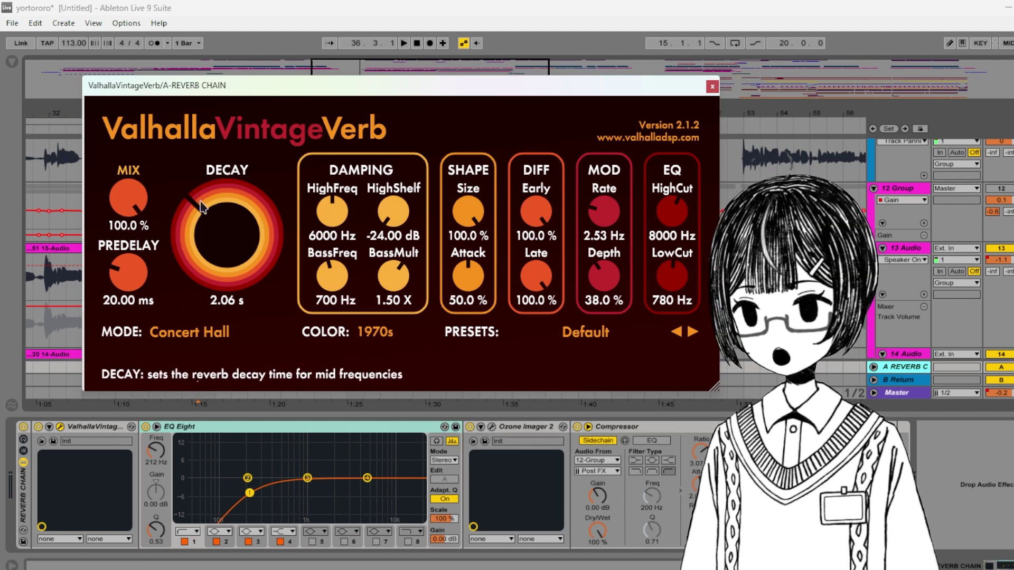
left_click(712, 86)
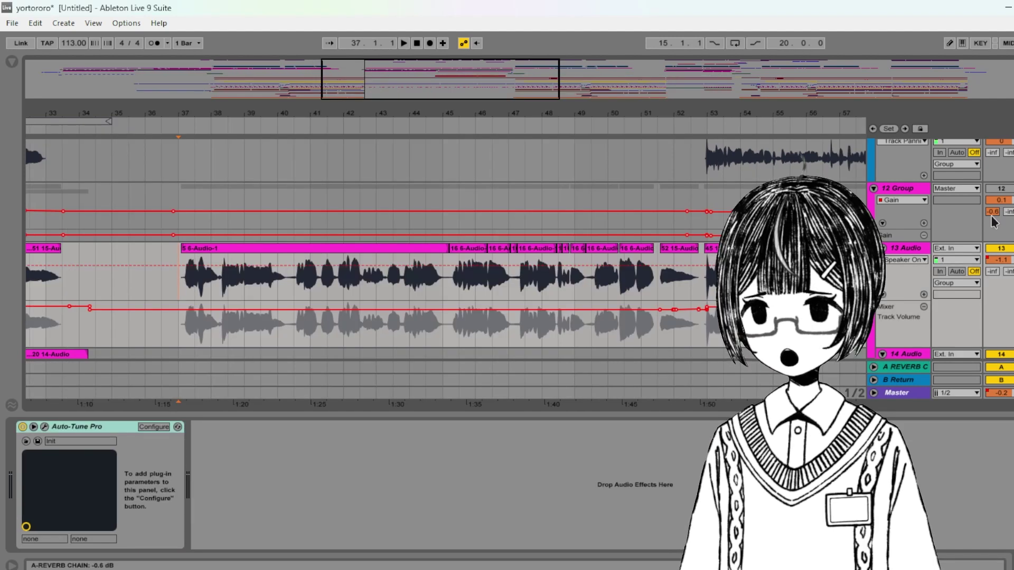
- Set the 12 Group's A REVERB CHAIN send to -0.3 dB and play the vocal from bar 37
left_click_drag(993, 213, 992, 208)
left_click(892, 189)
left_click(179, 280)
key("space")
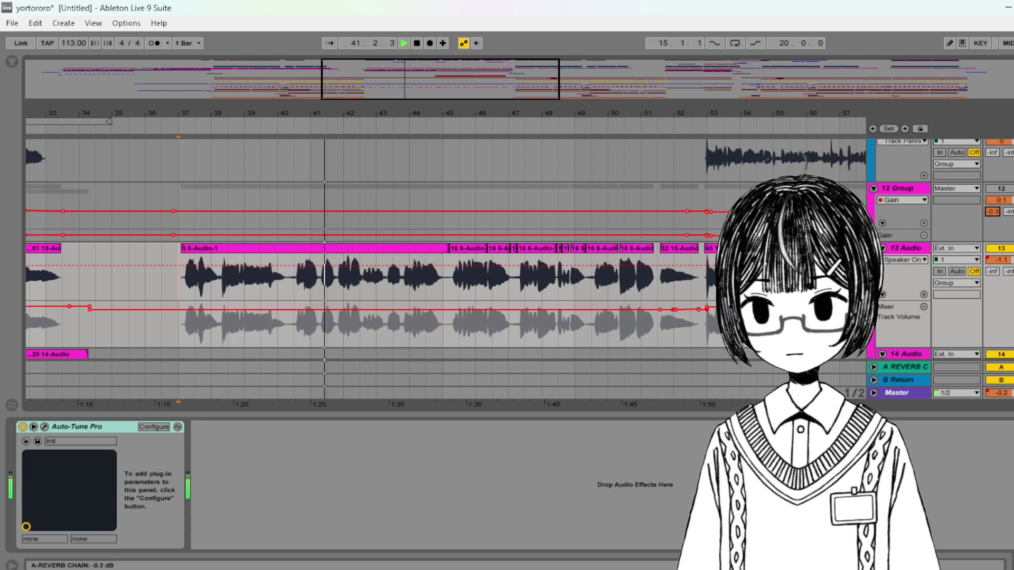
- Bypass EQ Eight, Ozone Imager 2 and Compressor on the A REVERB CHAIN return, and play with the 12 Group activated
left_click(891, 368)
left_click(231, 428)
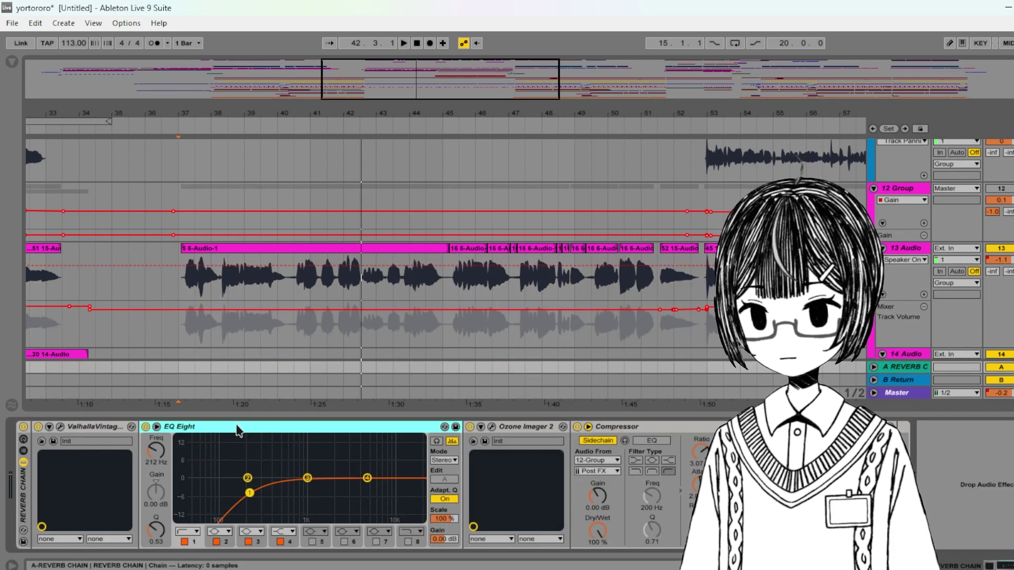
left_click(146, 427)
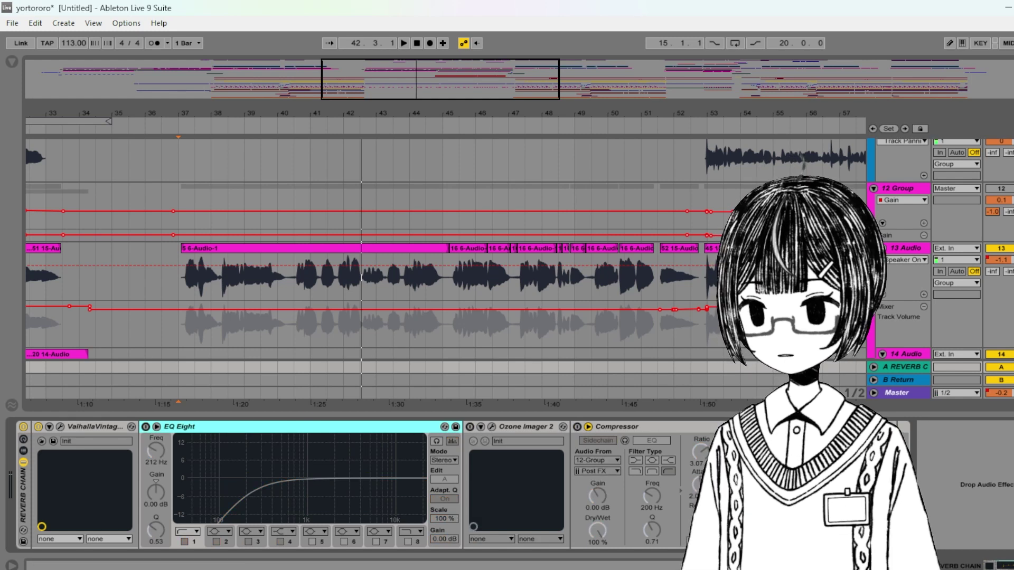
left_click(1005, 191)
key("space")
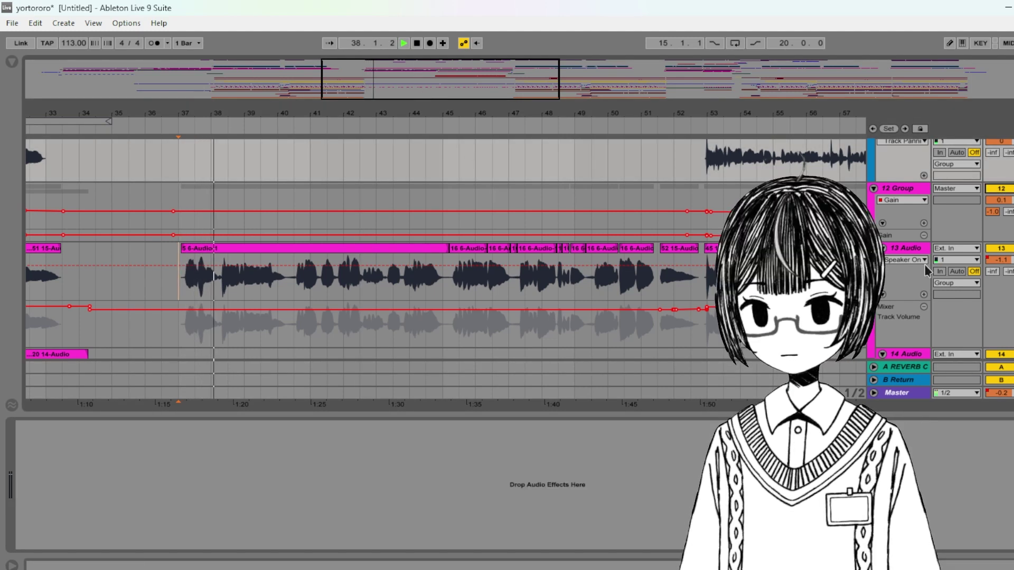
- Re-enable EQ Eight, Ozone Imager 2 and Compressor on the reverb return and set the 12 Group's send to it to 0 dB
left_click(911, 370)
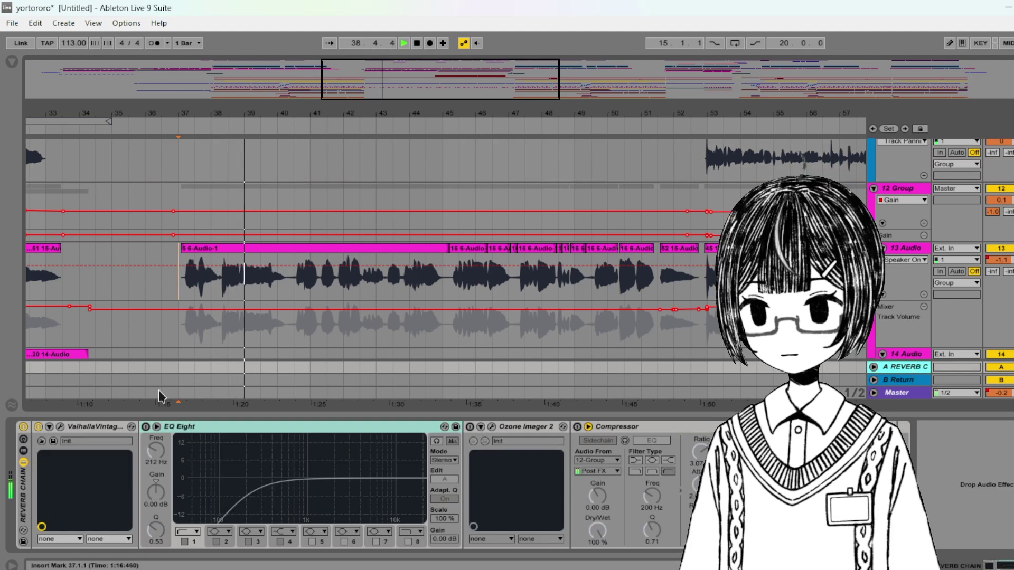
left_click(145, 427)
left_click(577, 426)
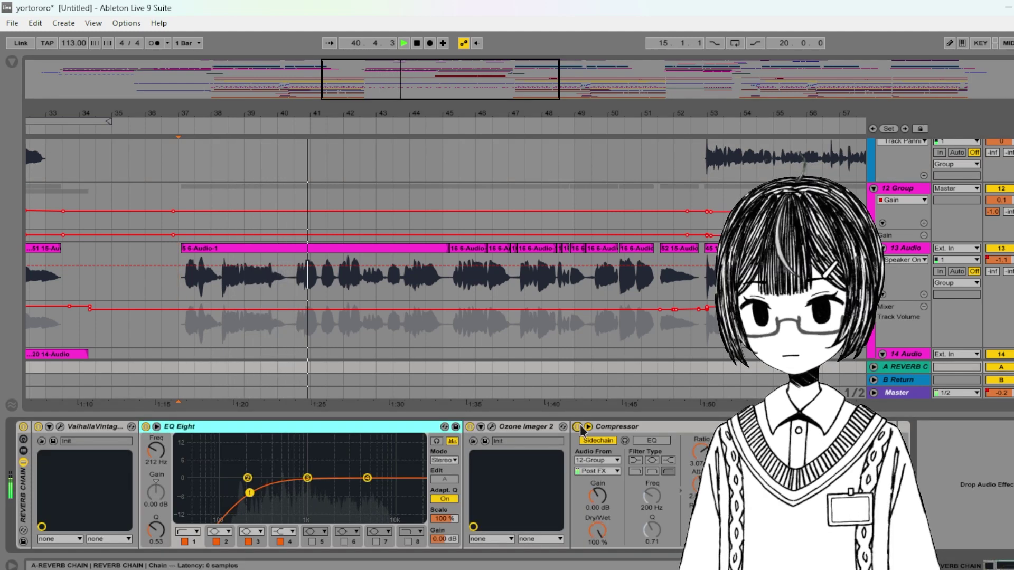
left_click_drag(996, 213, 997, 201)
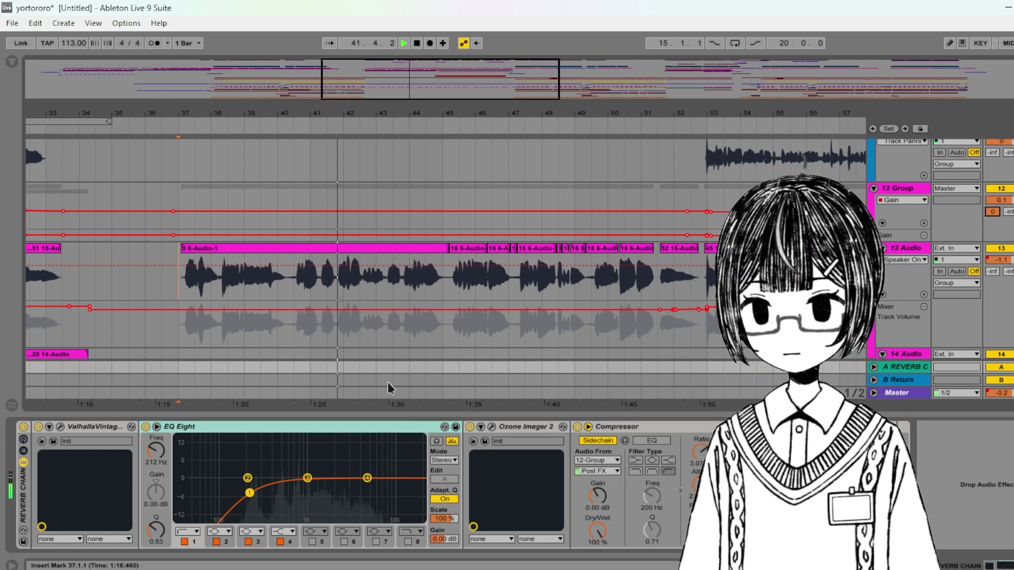
- Compare the A REVERB CHAIN return with EQ Eight bypassed and enabled, leaving the EQ on
left_click(146, 426)
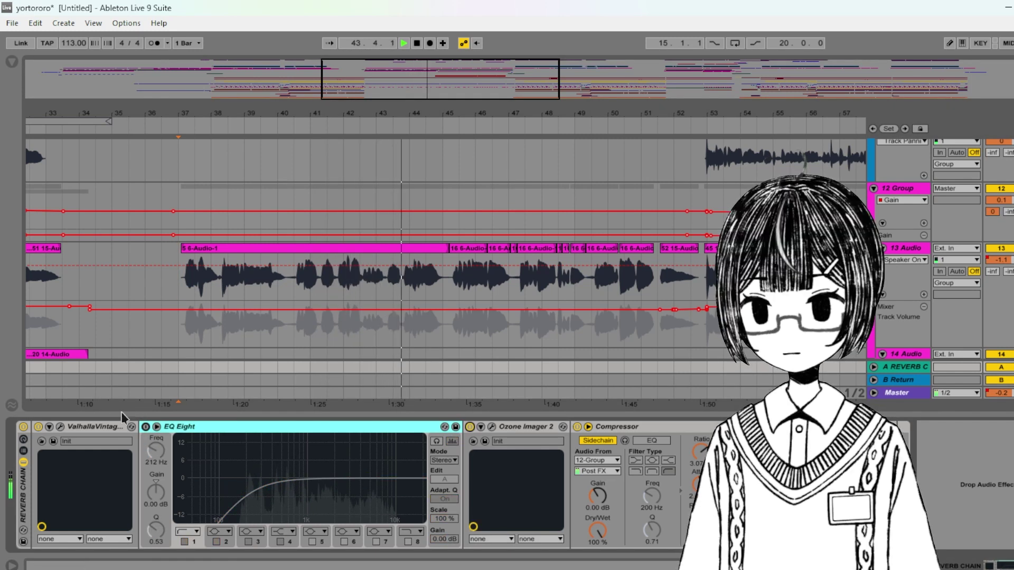
left_click(145, 426)
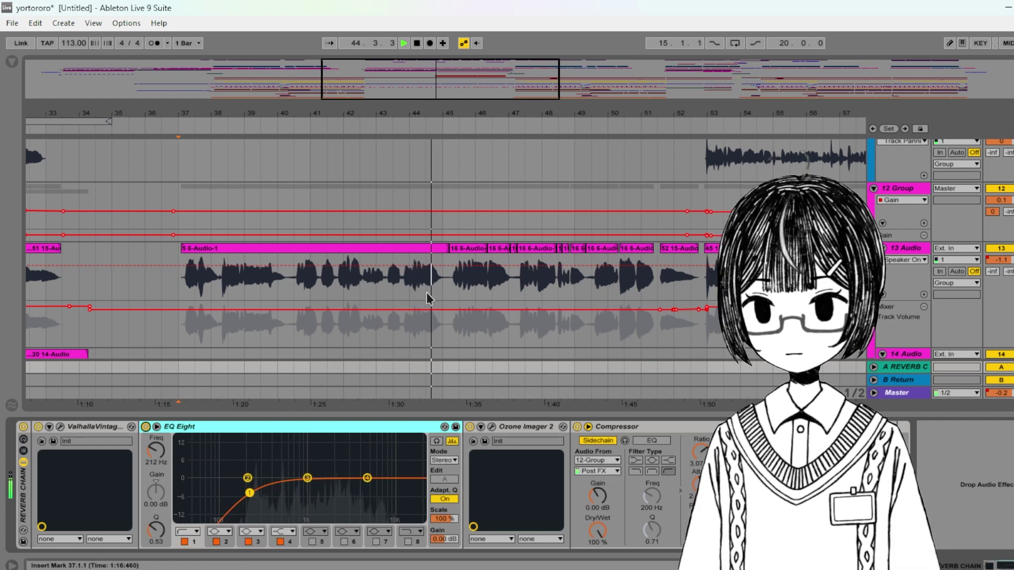
key("space")
left_click(145, 427)
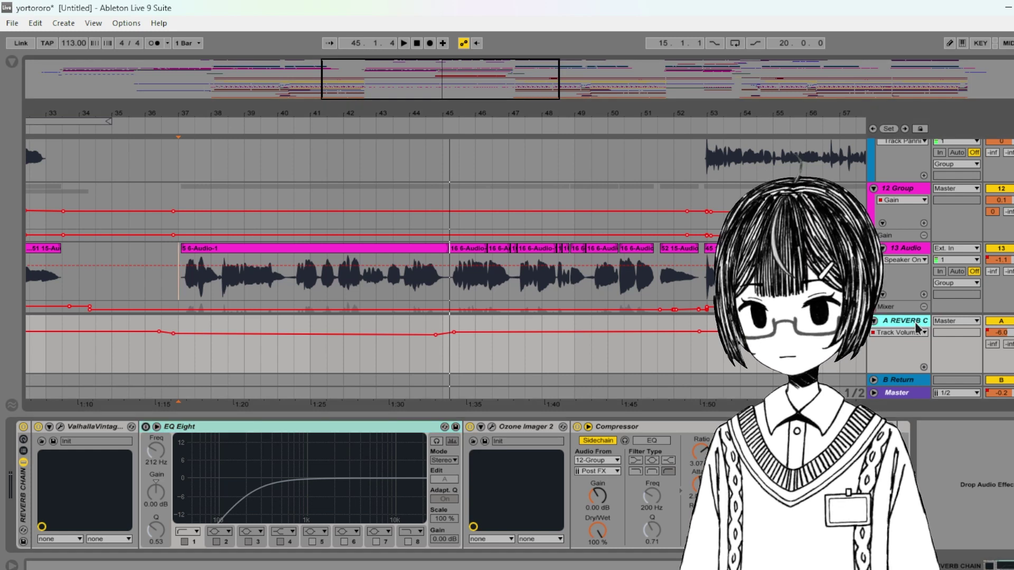
left_click(146, 426)
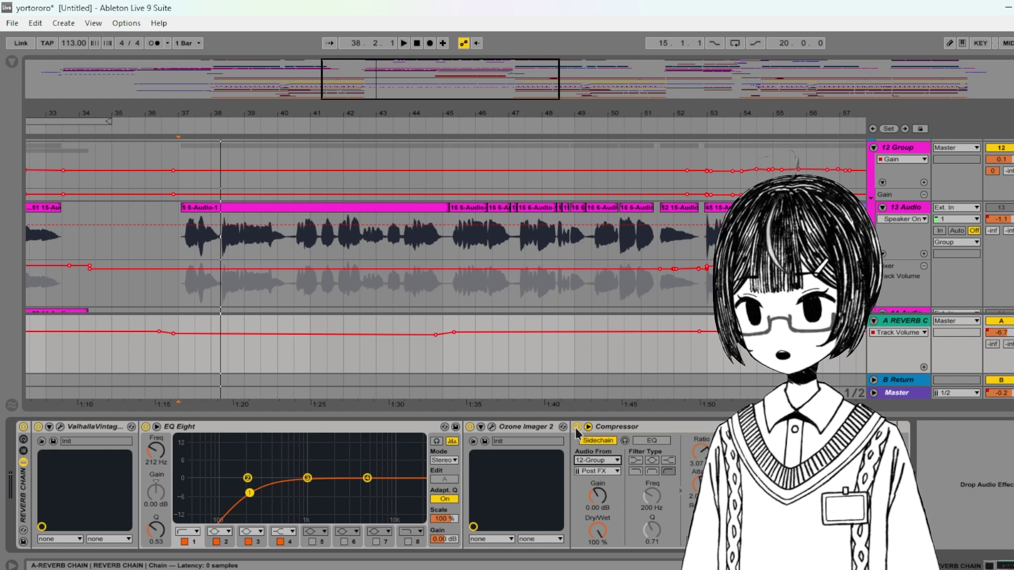
- Check the reverb Compressor's 12-Group sidechain source and compare playback with the compressor bypassed and enabled
key("space")
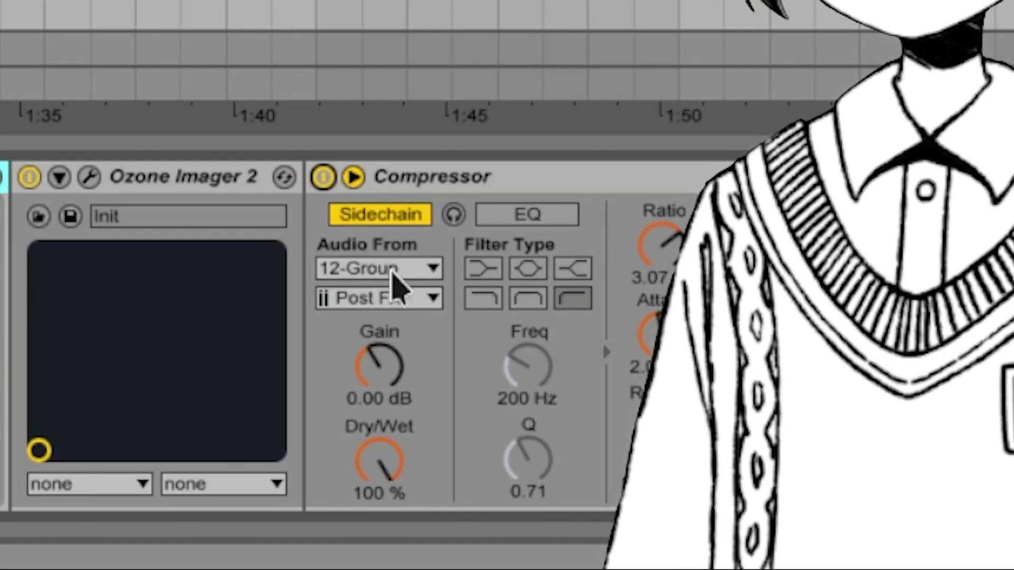
left_click(393, 275)
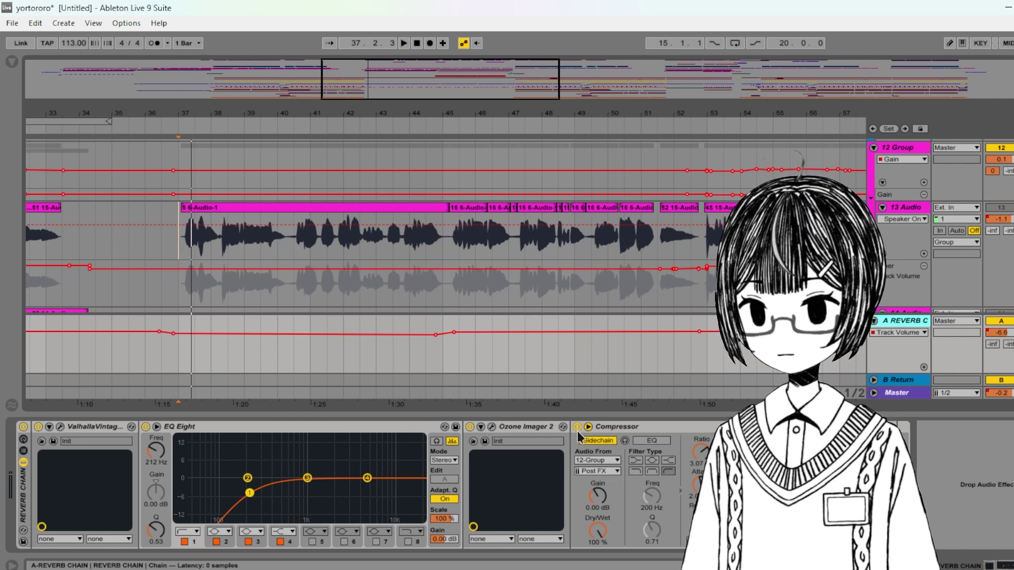
left_click(577, 427)
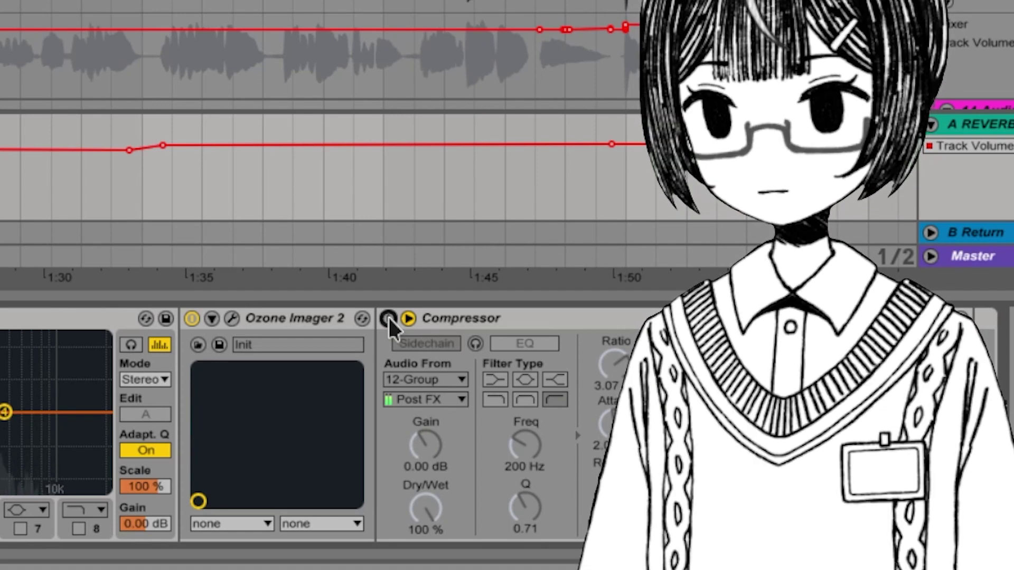
left_click(388, 317)
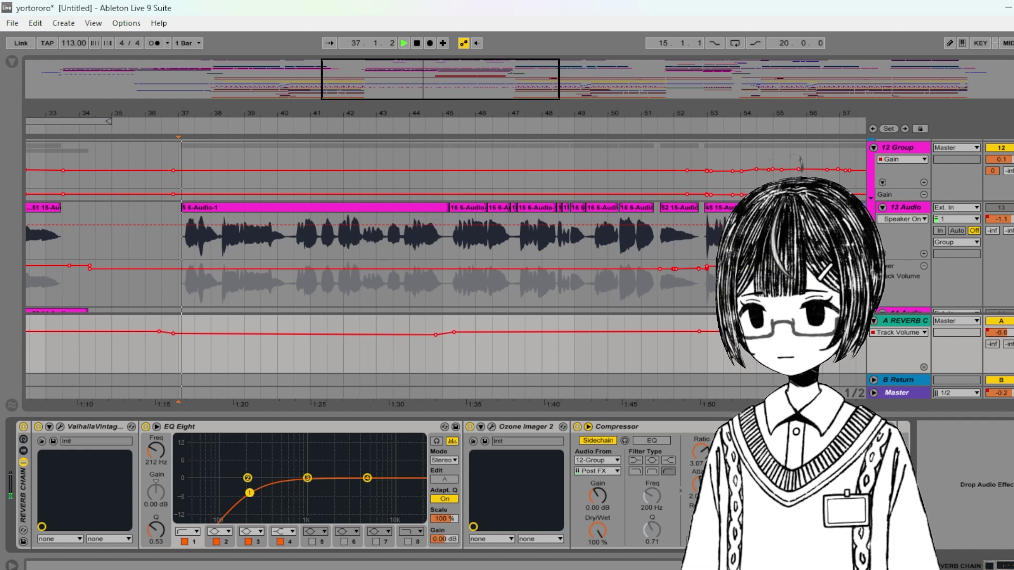
key("space")
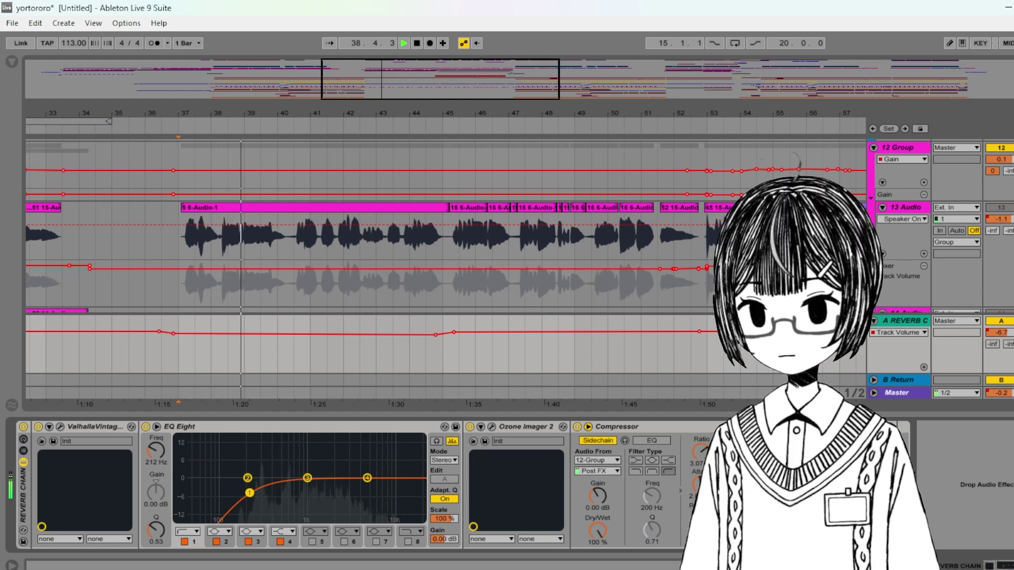
key("space")
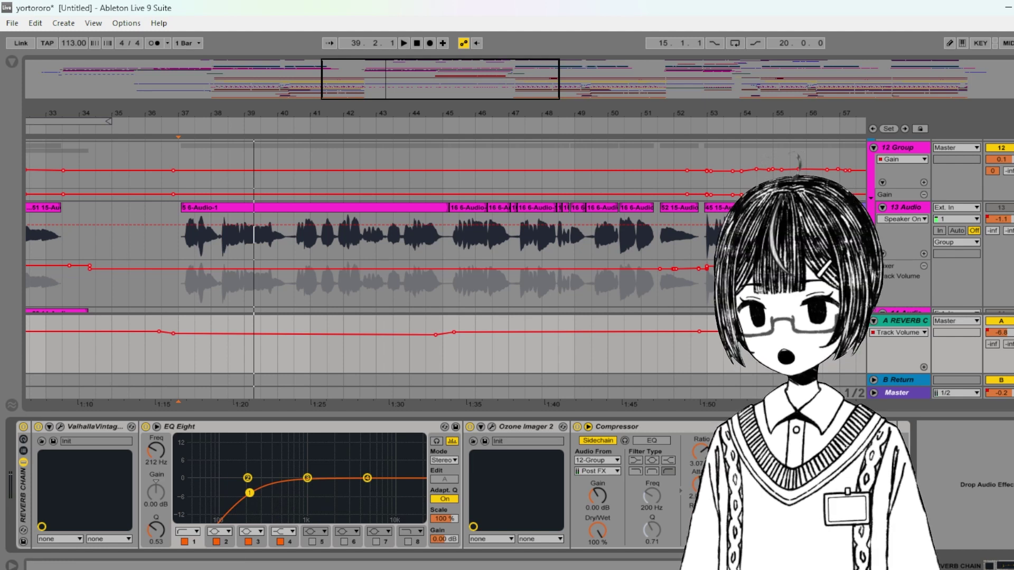
- Hide the device view, fold the 12 Group and look over the upper audio tracks of the arrangement
key("ctrl+alt+l")
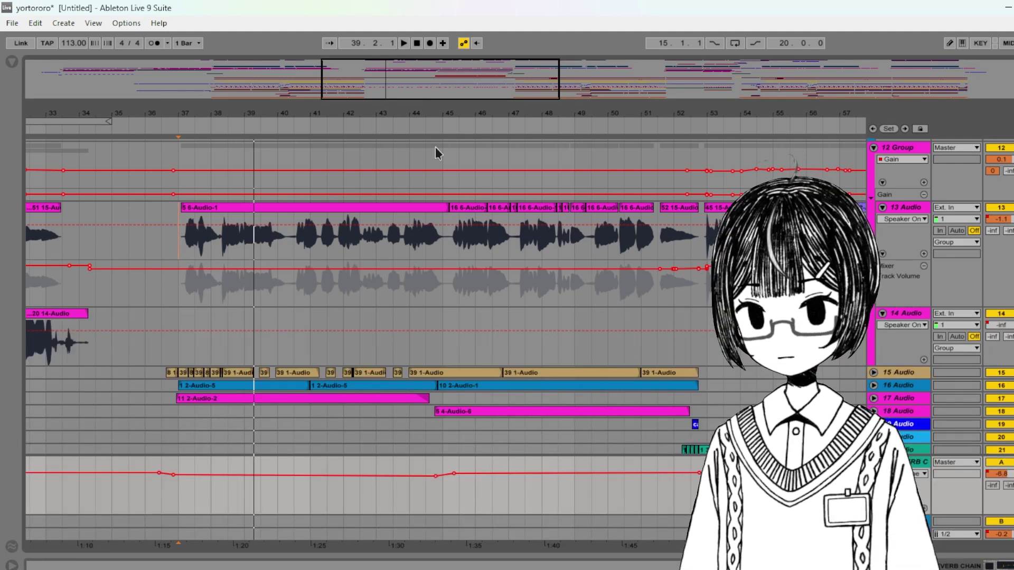
scroll(971, 494, "up", 3)
scroll(879, 335, "up", 3)
left_click(875, 326)
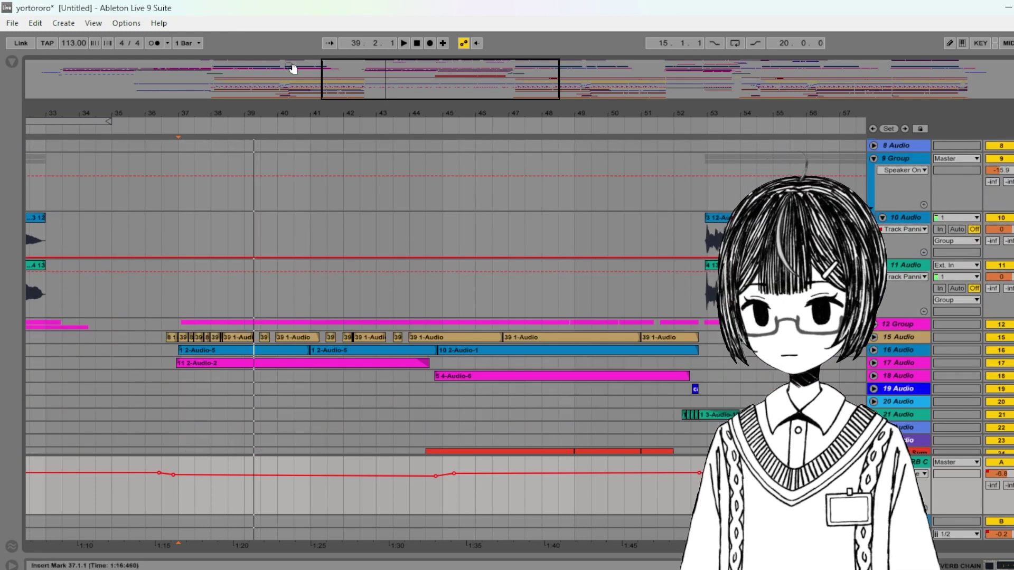
scroll(439, 322, "up", 2)
scroll(439, 320, "up", 3)
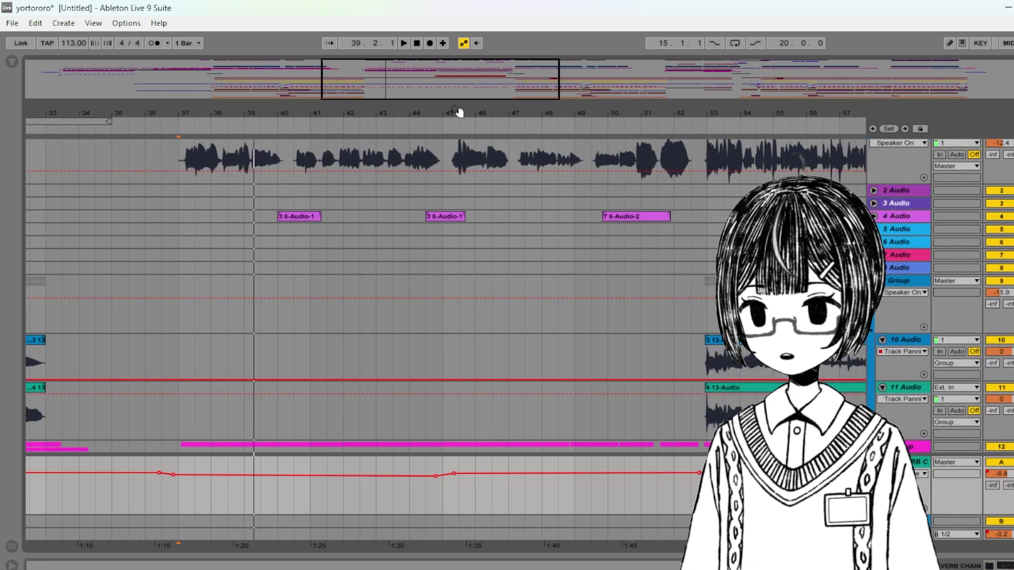
left_click_drag(469, 88, 469, 71)
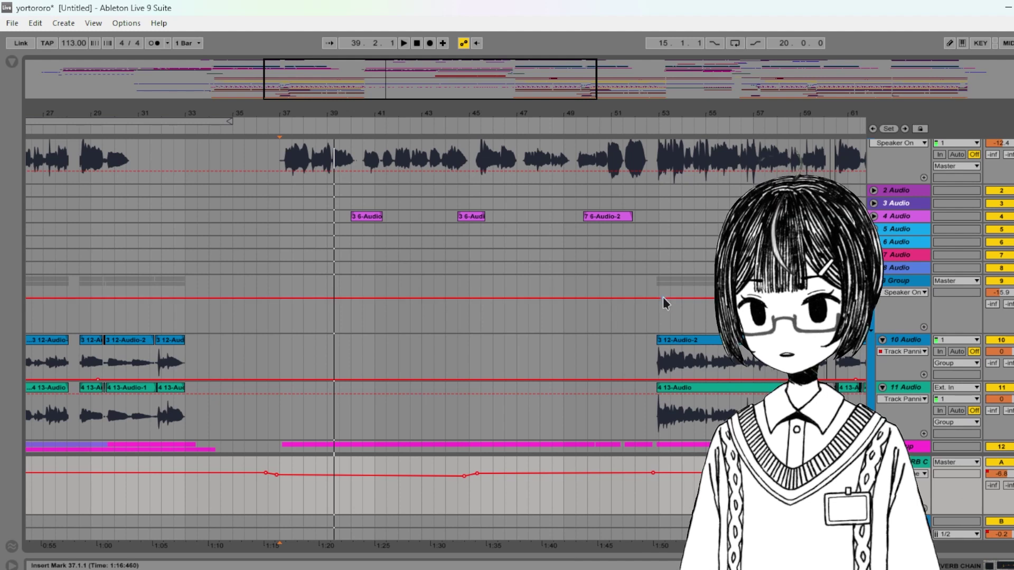
left_click(648, 318)
left_click_drag(404, 78, 479, 85)
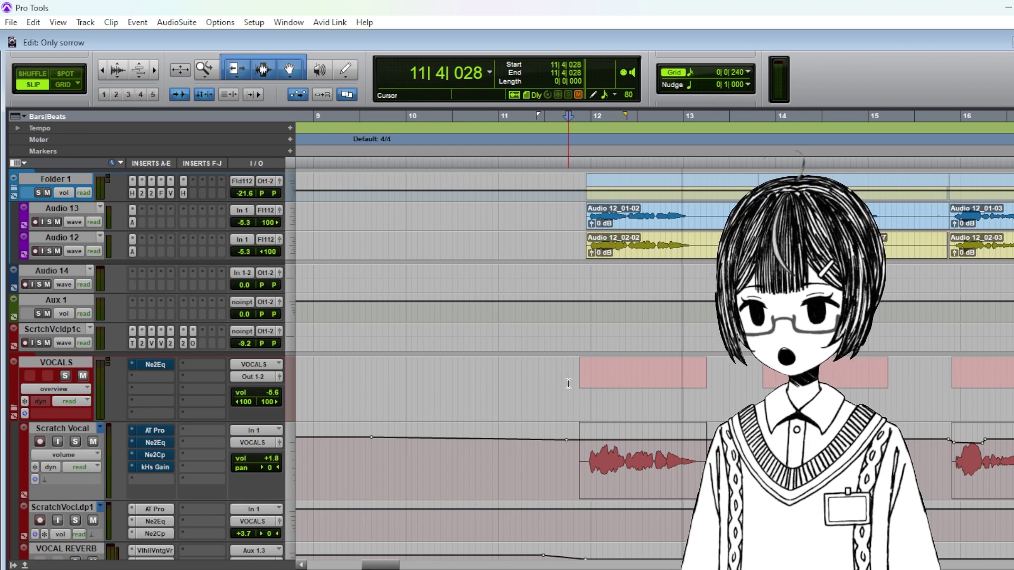
- In the Pro Tools session Only sorrow, play from bar 11 and mute the VOCAL REVERB track
scroll(602, 402, "right", 8)
scroll(602, 402, "left", 9)
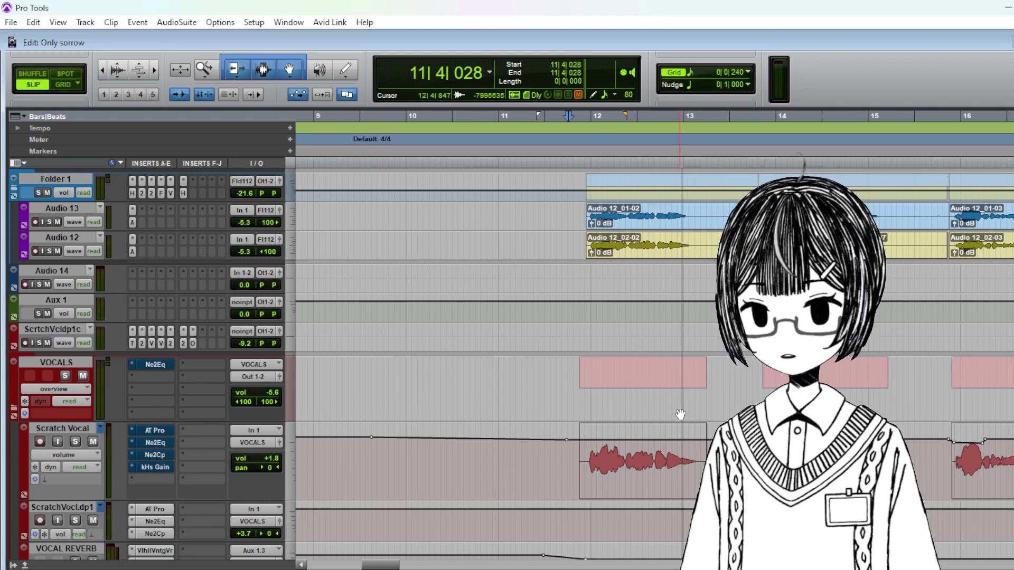
key("space")
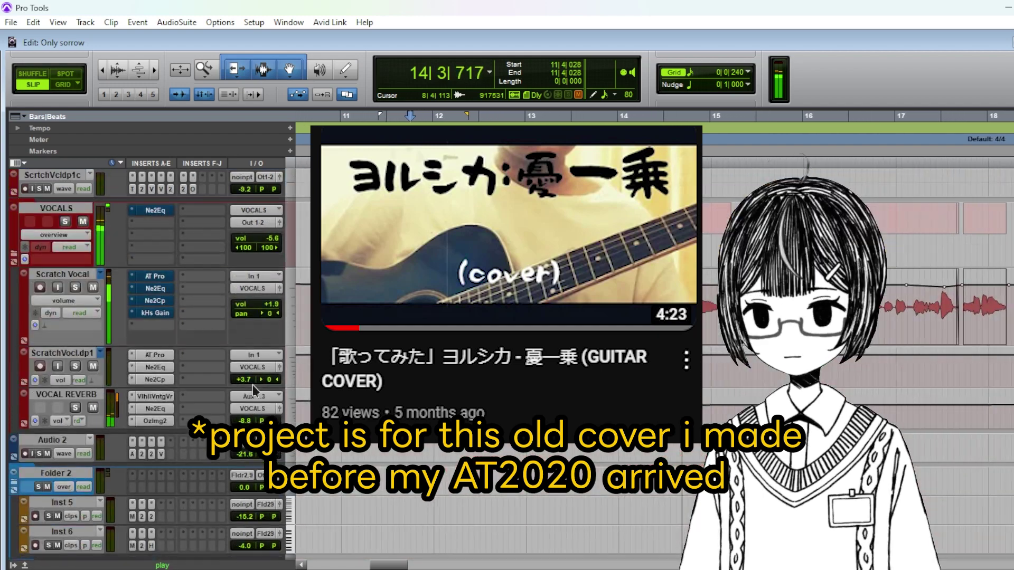
scroll(253, 385, "down", 4)
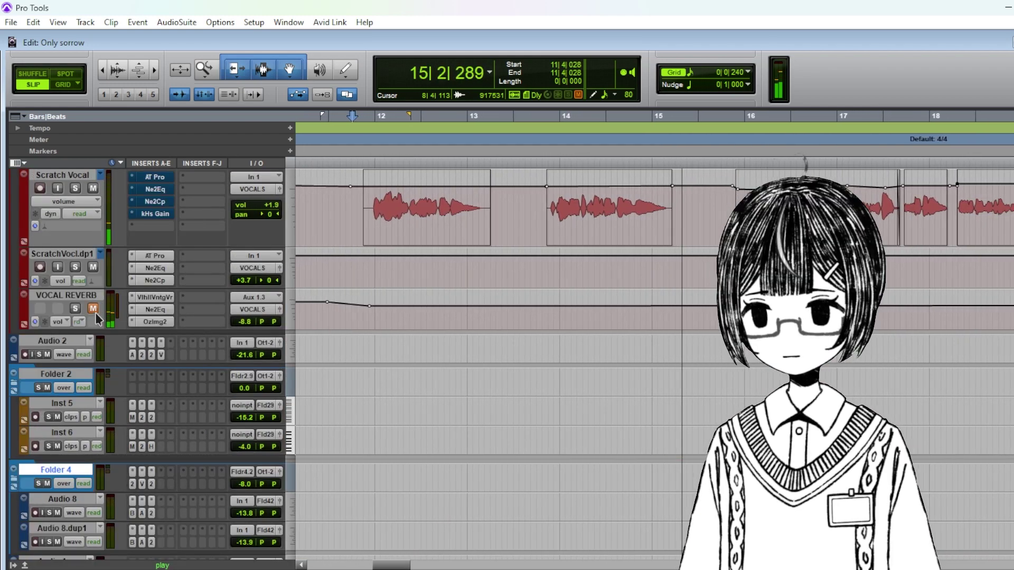
scroll(208, 385, "up", 3)
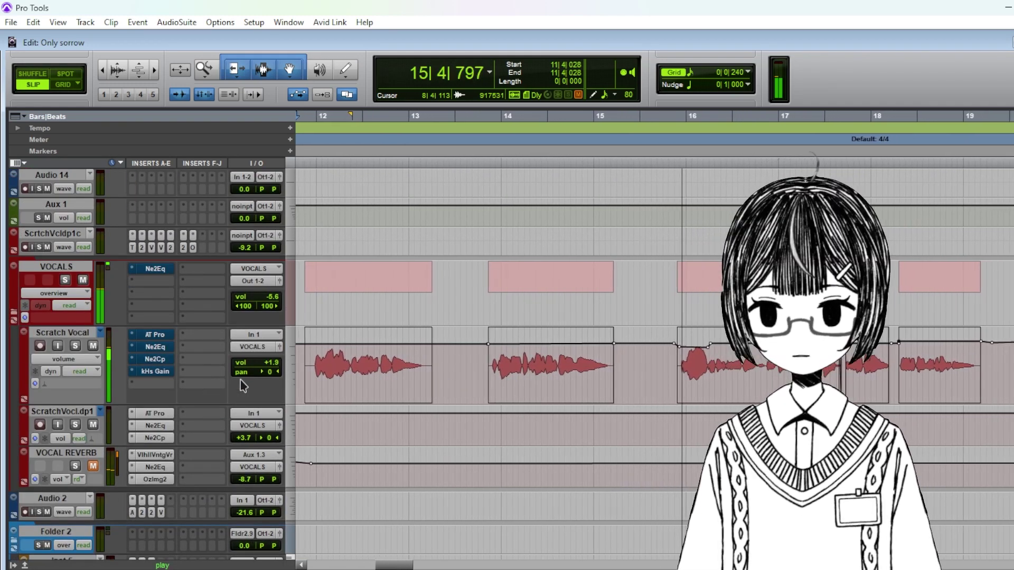
- Play the session from bar 57 to audition the vocals with the reverb muted
key("r")
key("r")
key("t")
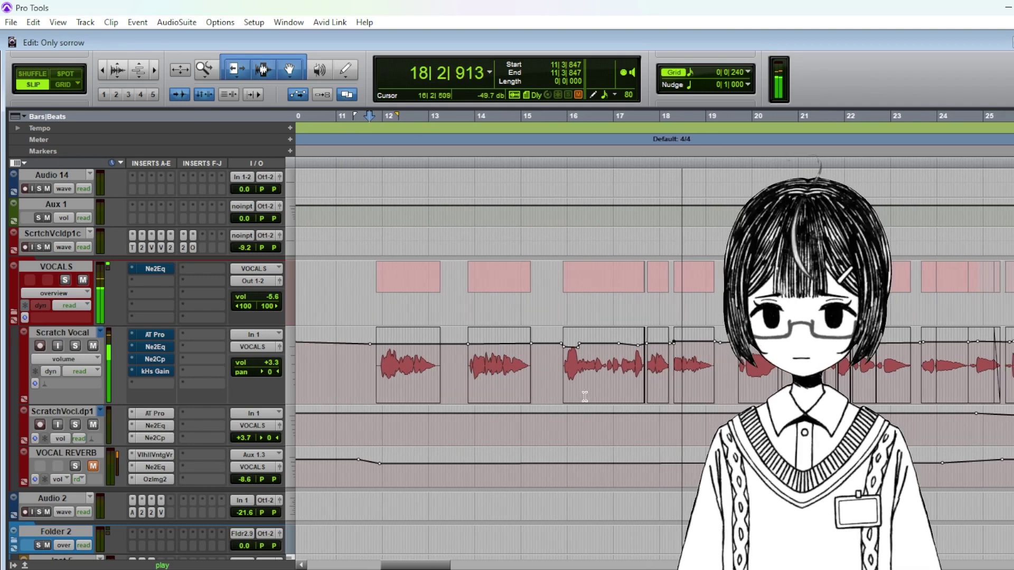
key("r")
key("r")
scroll(587, 402, "down", 5)
key("r")
key("r")
scroll(587, 401, "up", 5)
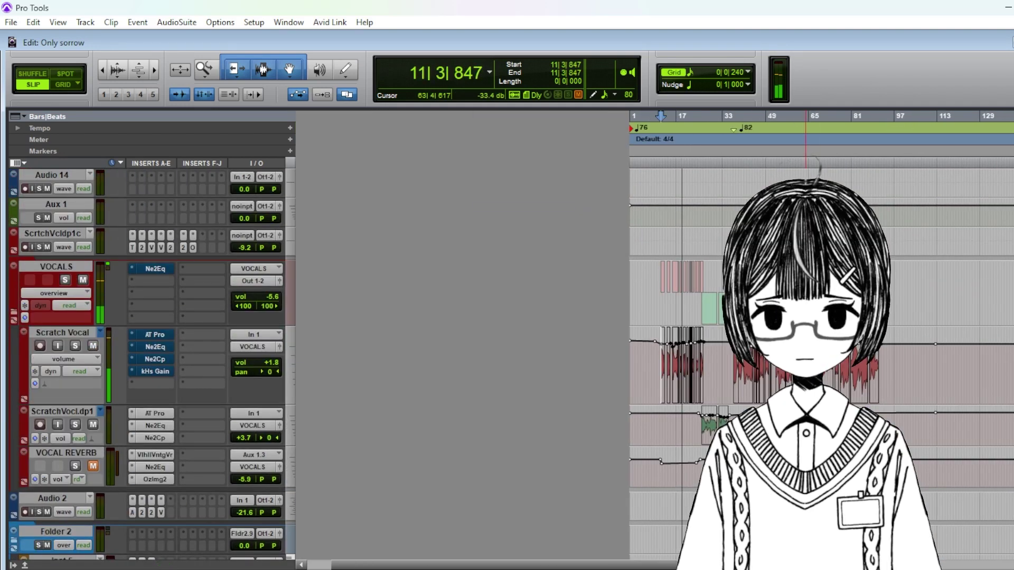
left_click(789, 383)
key("t")
key("t")
key("t")
key("t")
key("t")
key("space")
scroll(549, 289, "down", 1)
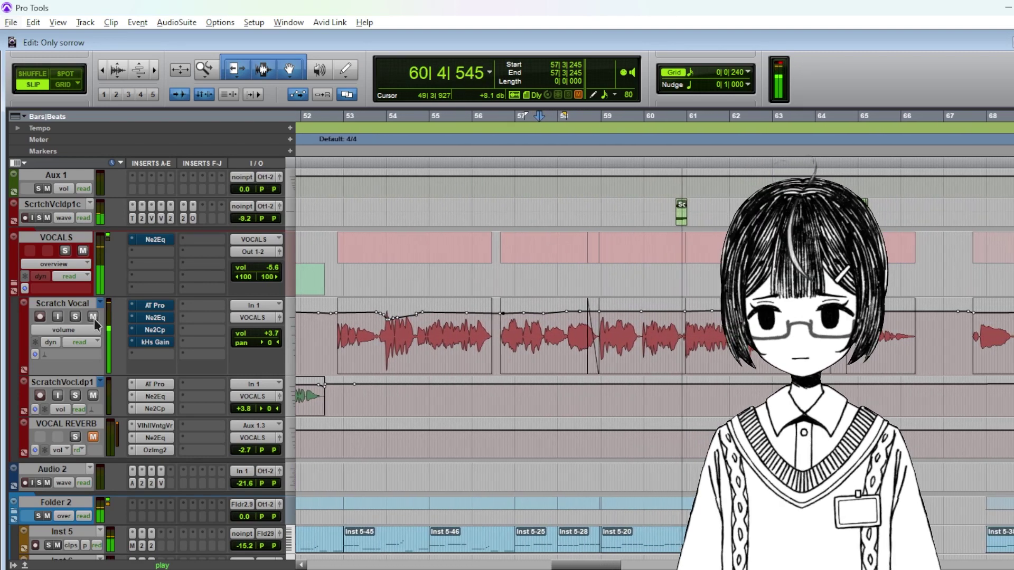
- Solo the Scratch Vocal track, audition its passage around bars 58 and 59, and stop playback
left_click(75, 316)
key("ctrl+]")
left_click(461, 343)
left_click(462, 343)
key("ctrl+[")
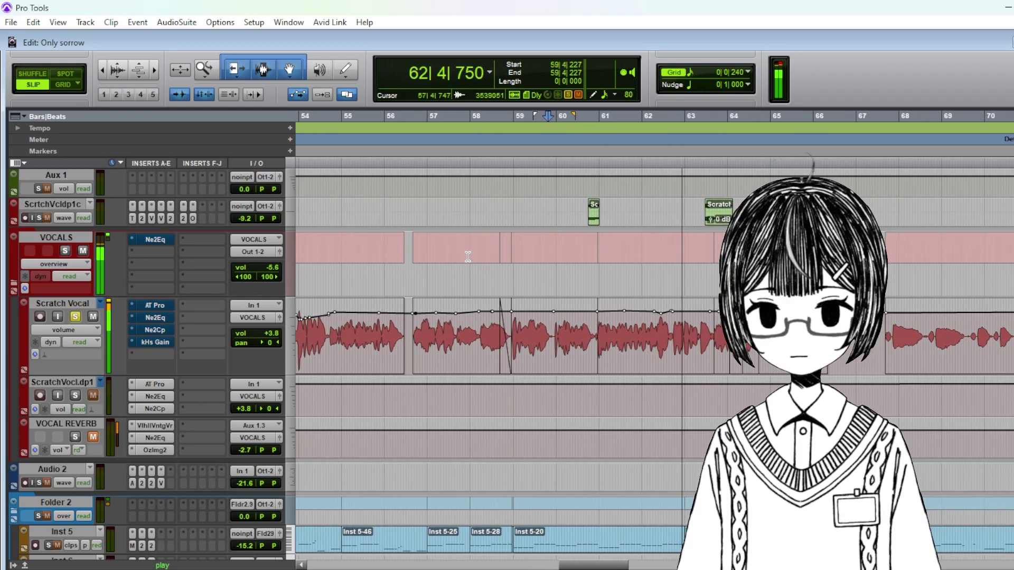
left_click(485, 250)
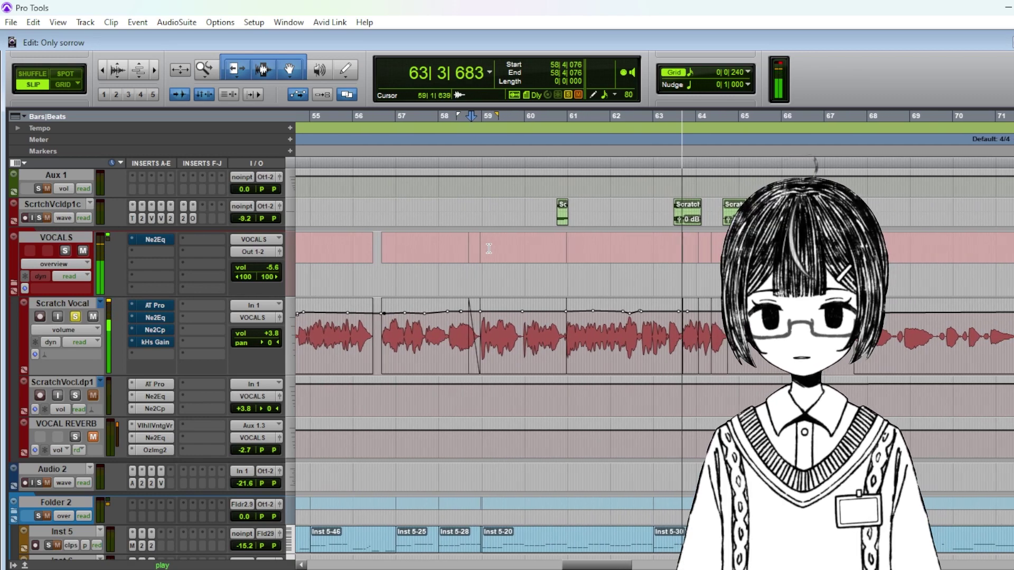
key("space")
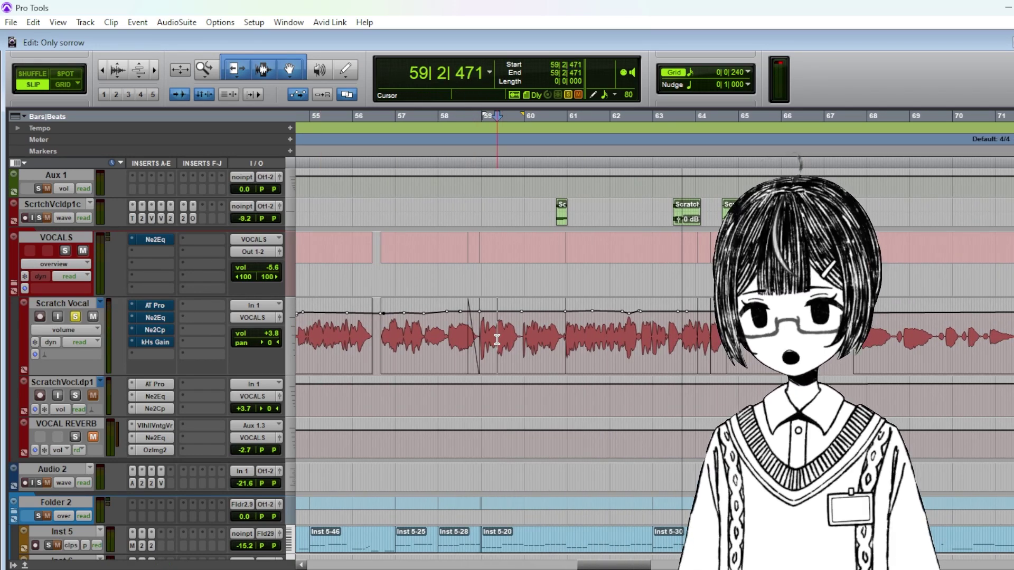
- Place the playback start at 58|4|700 and open the Neutron 2 Equalizer inserted on the Scratch Vocal track
key("t")
key("t")
left_click(606, 239)
key("r")
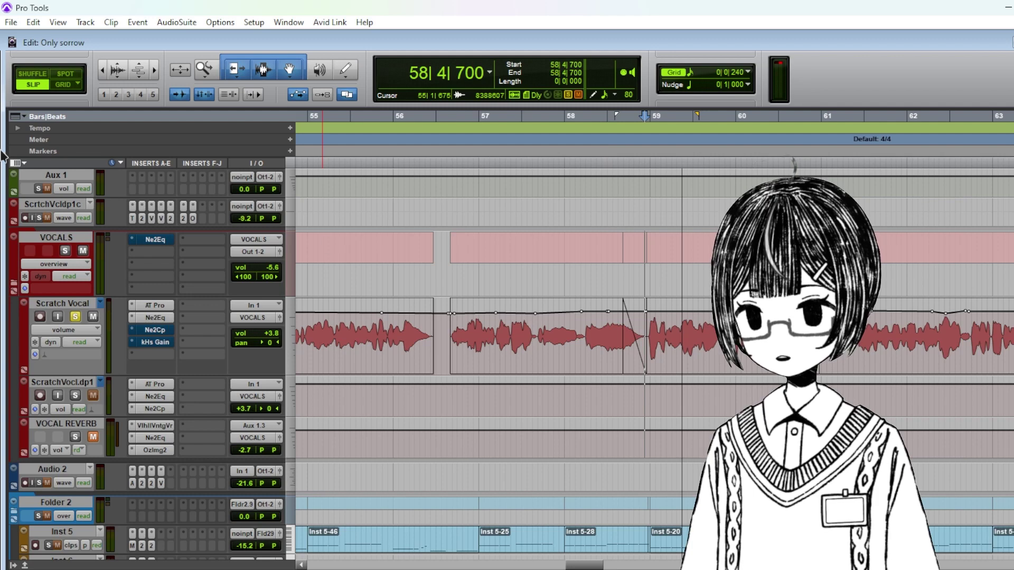
left_click(154, 318)
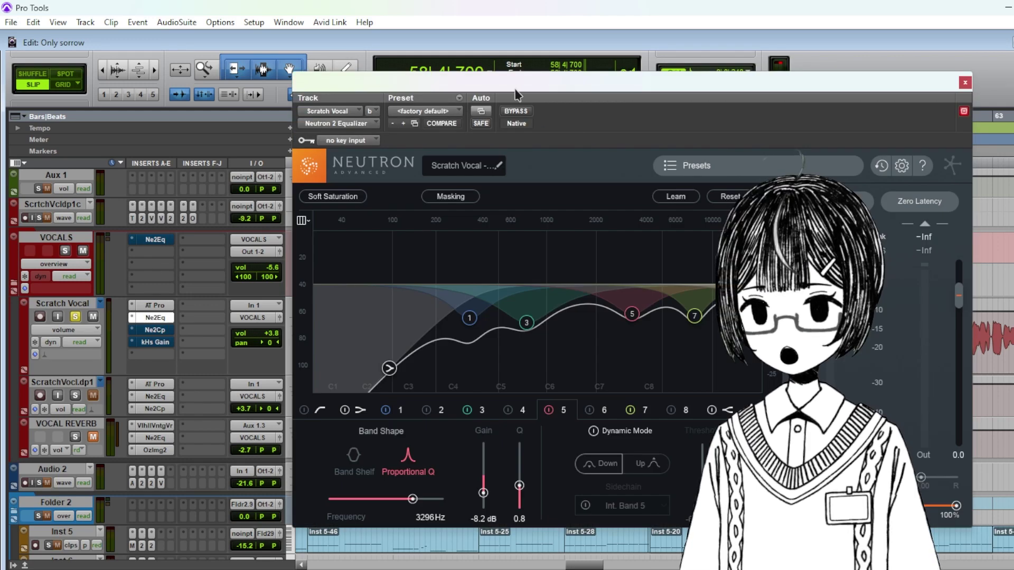
left_click_drag(515, 91, 477, 98)
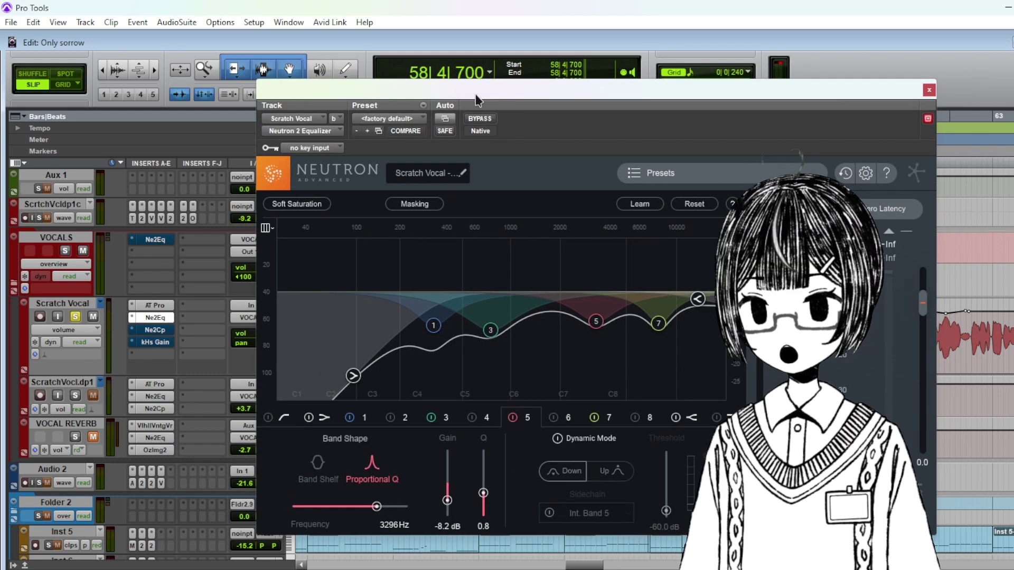
- Turn off equalizer bands 1, 3, 5 and 7 on Scratch Vocal and start playing the soloed vocal
left_click(658, 324)
left_click(597, 322)
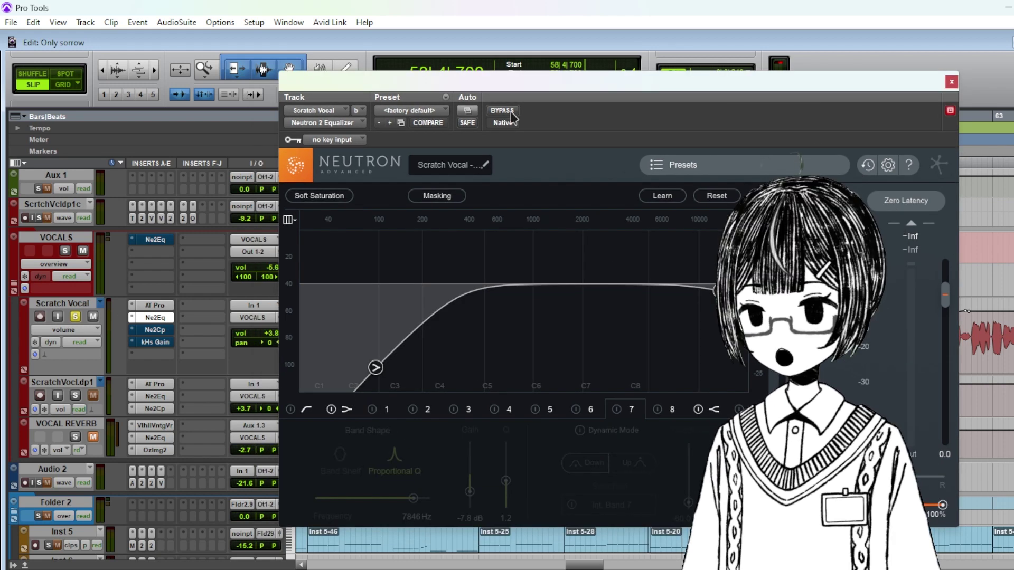
left_click(490, 66)
left_click_drag(418, 83, 379, 43)
key("space")
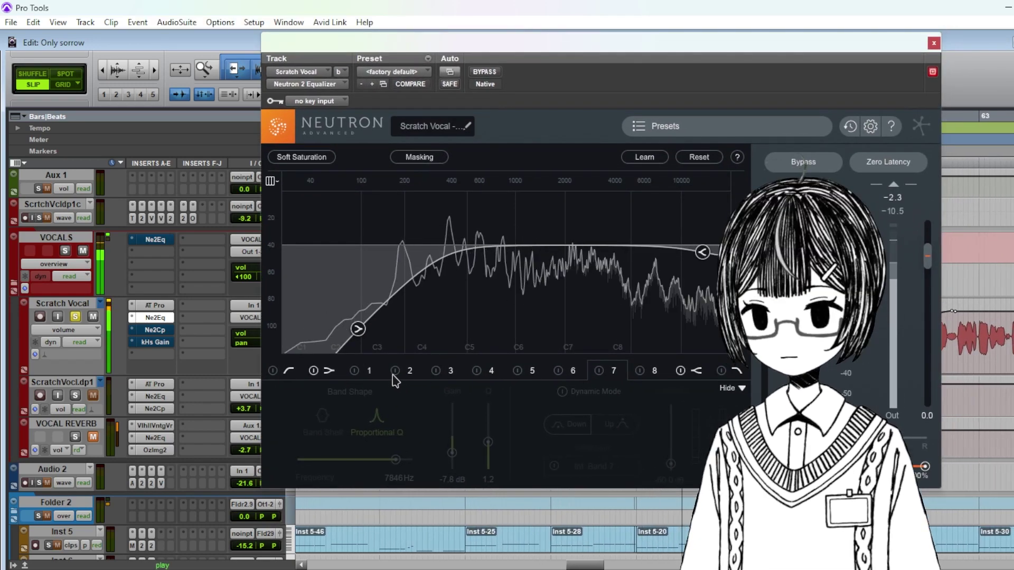
- Re-enable equalizer bands 1, 3, 5 and 7 one by one during playback and raise the output gain to 10.0 dB
left_click(354, 371)
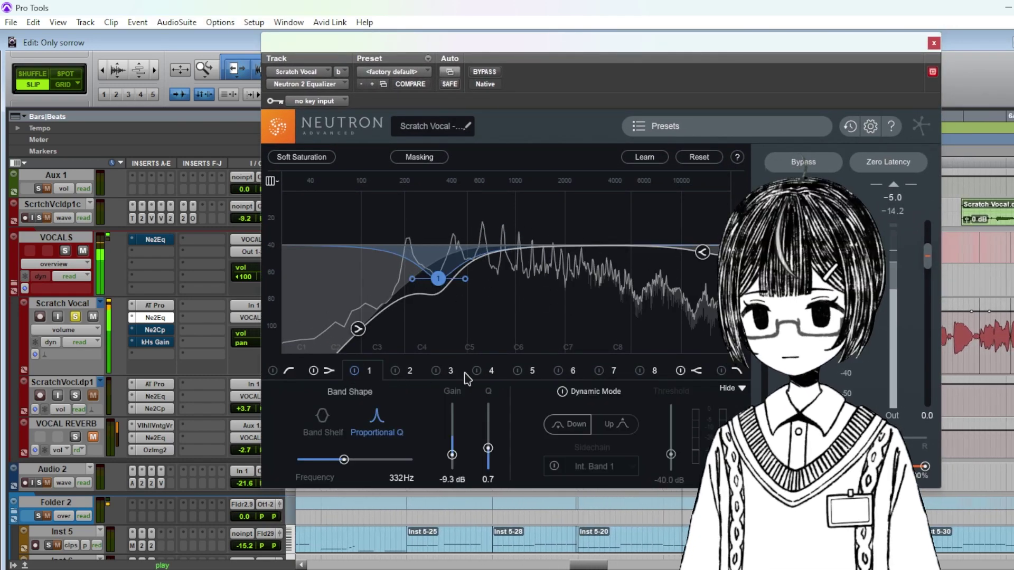
left_click(436, 372)
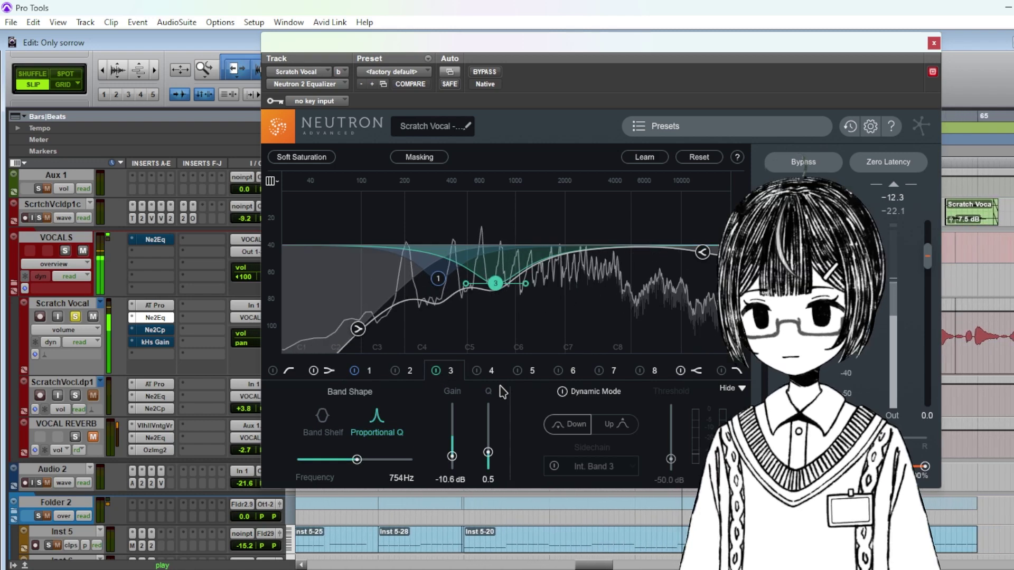
left_click(517, 372)
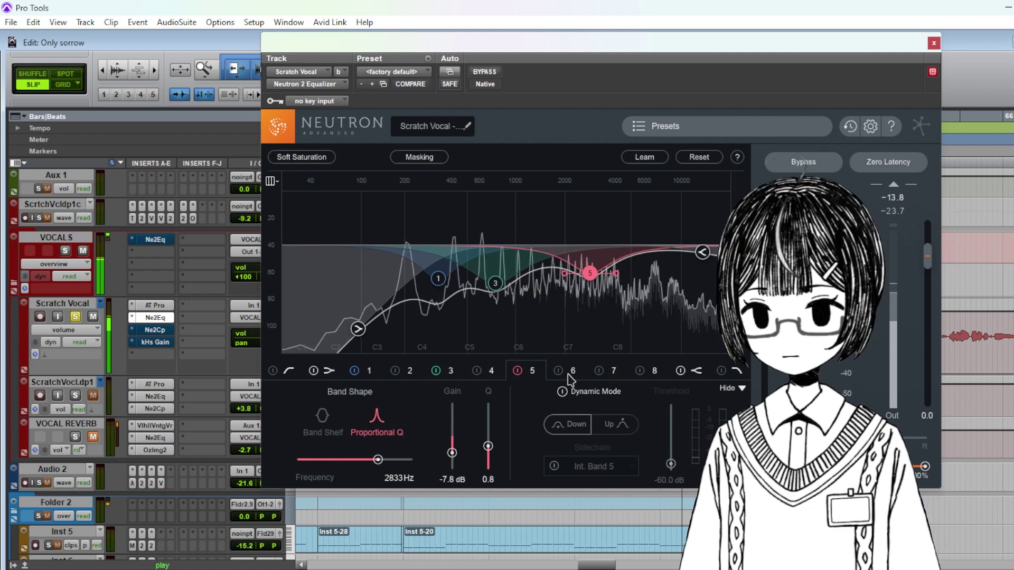
left_click(601, 372)
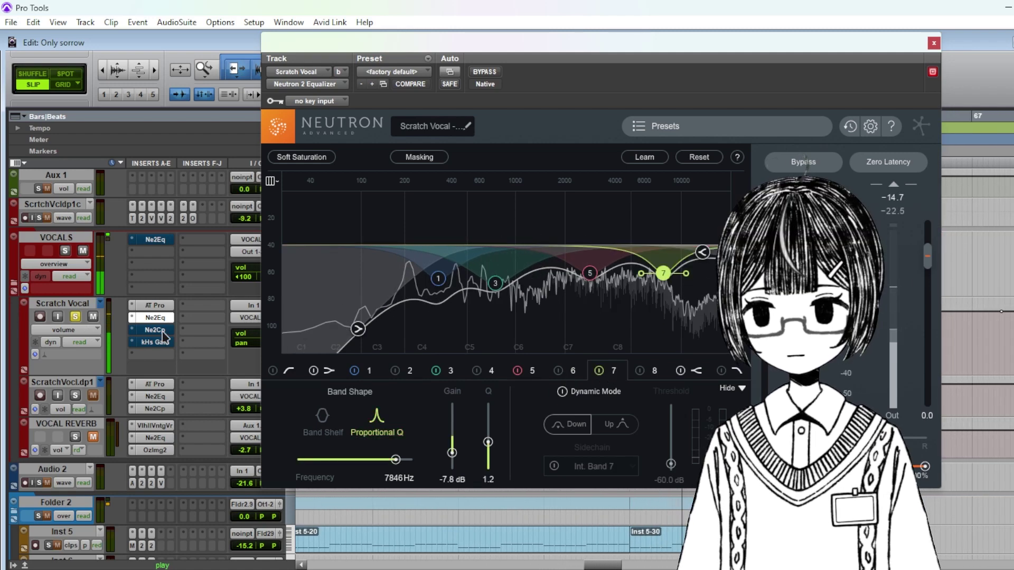
left_click_drag(928, 256, 934, 216)
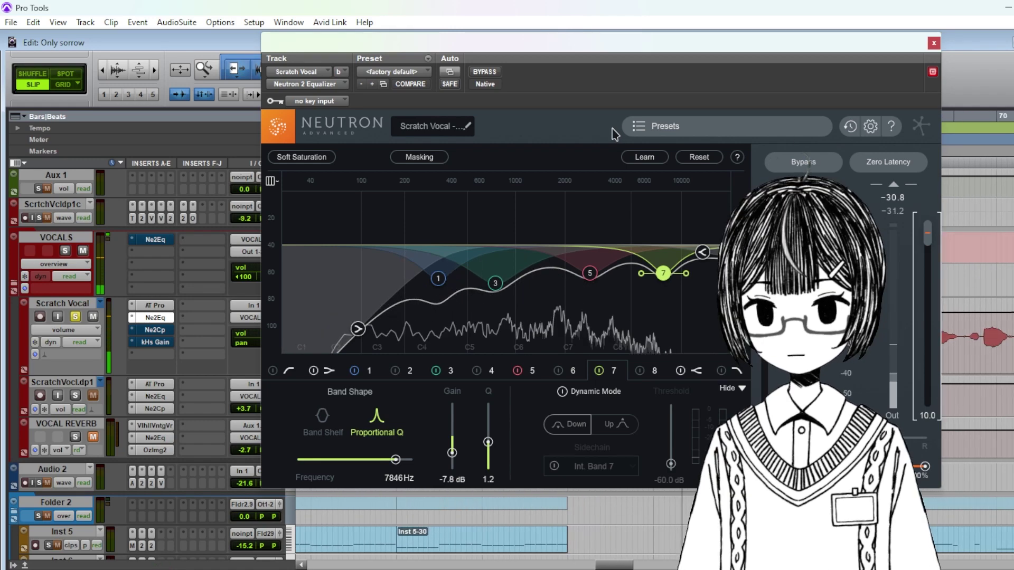
key("space")
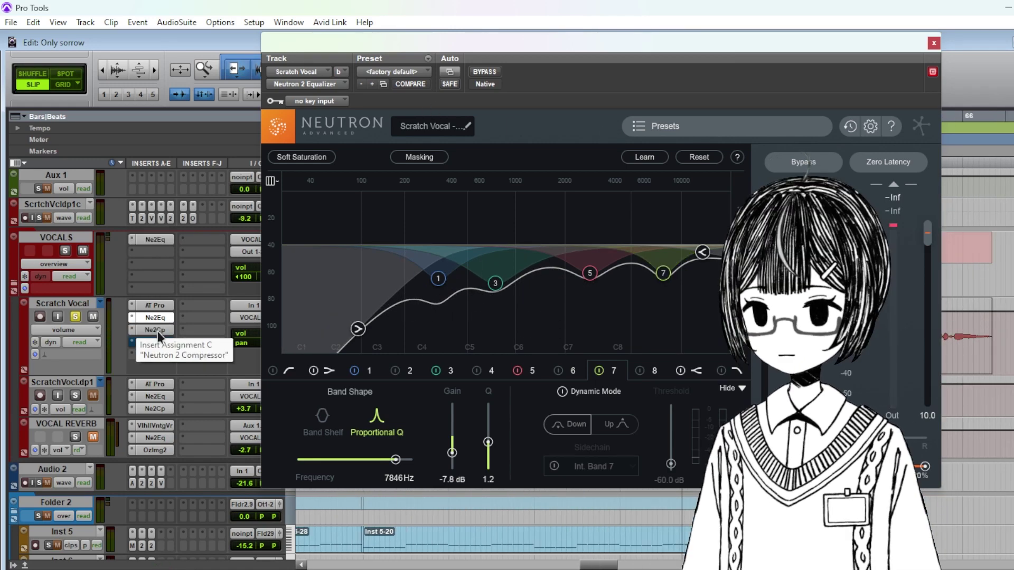
- Take the compressor and kHs Gain on Scratch Vocal out of bypass, and open the equalizer on the VOCALS folder
left_click(155, 331)
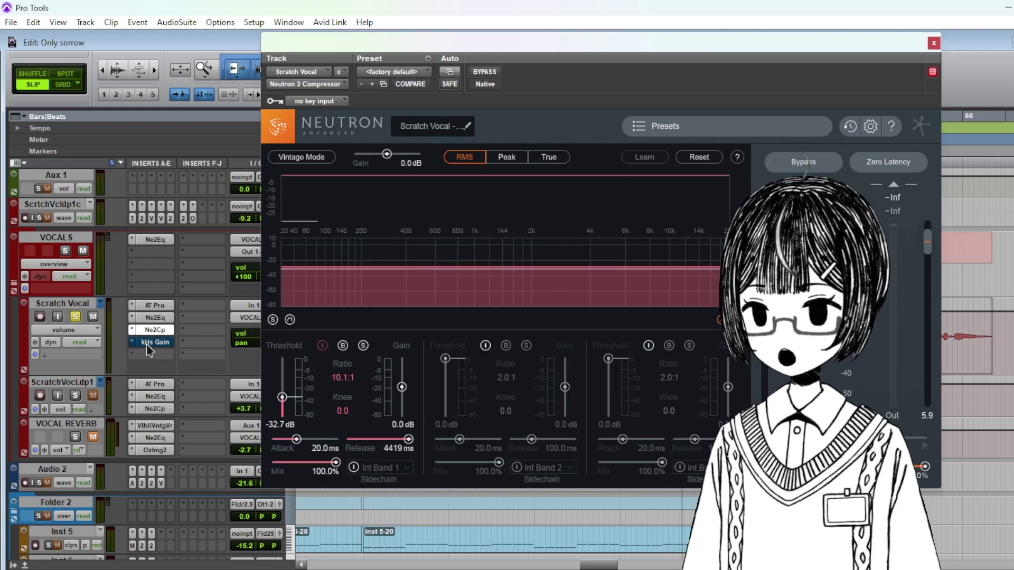
left_click(153, 342)
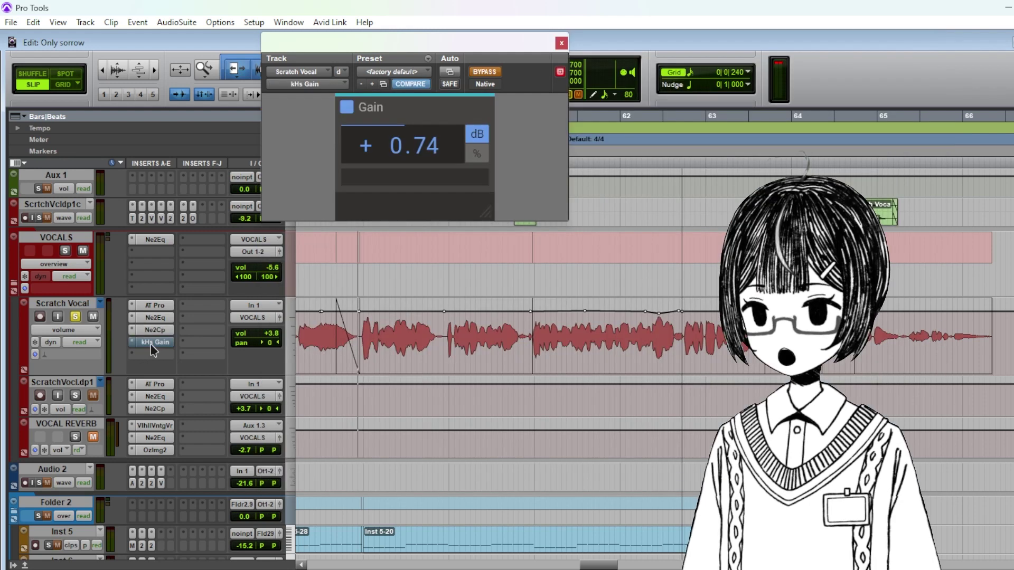
left_click(168, 244)
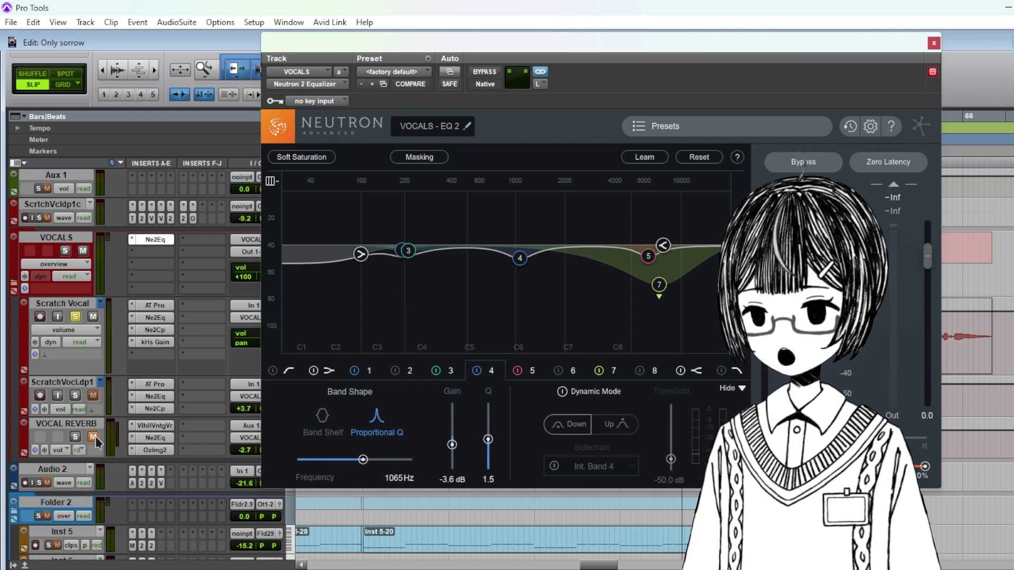
- Solo and play the VOCALS folder with its reverb unmuted, and enlarge the VOCAL REVERB track to show all its inserts
left_click(65, 251)
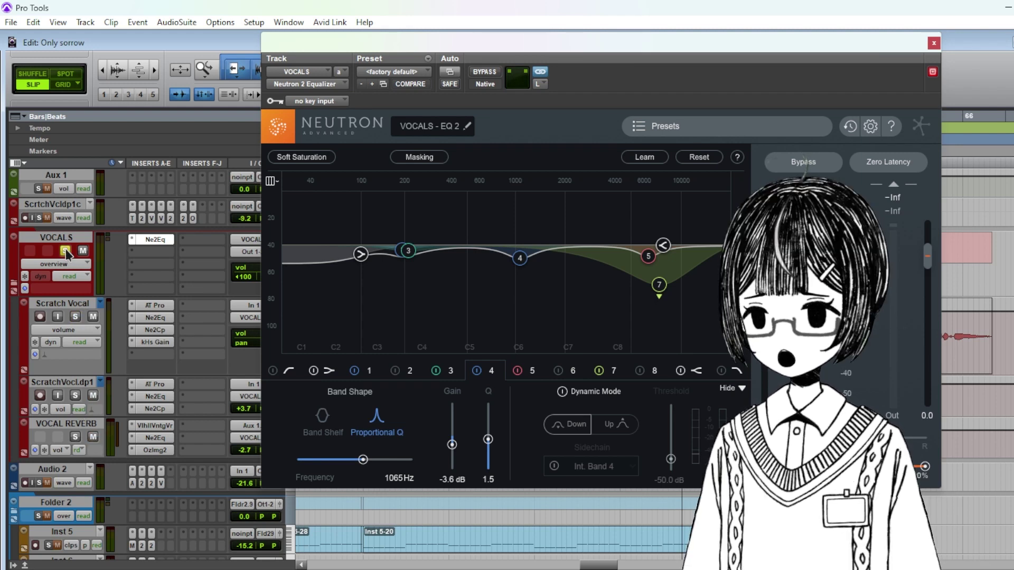
key("space")
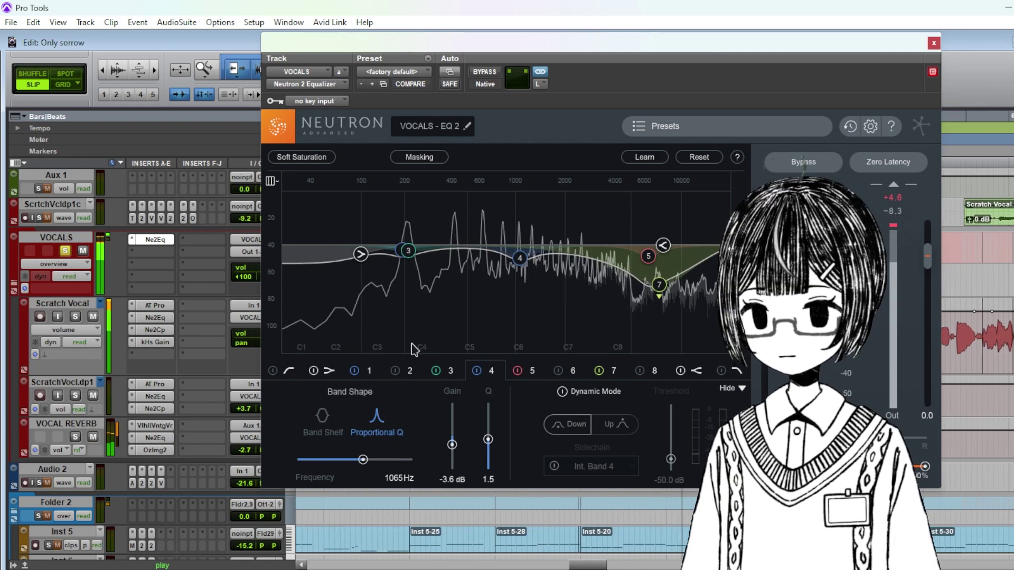
left_click_drag(155, 504, 156, 506)
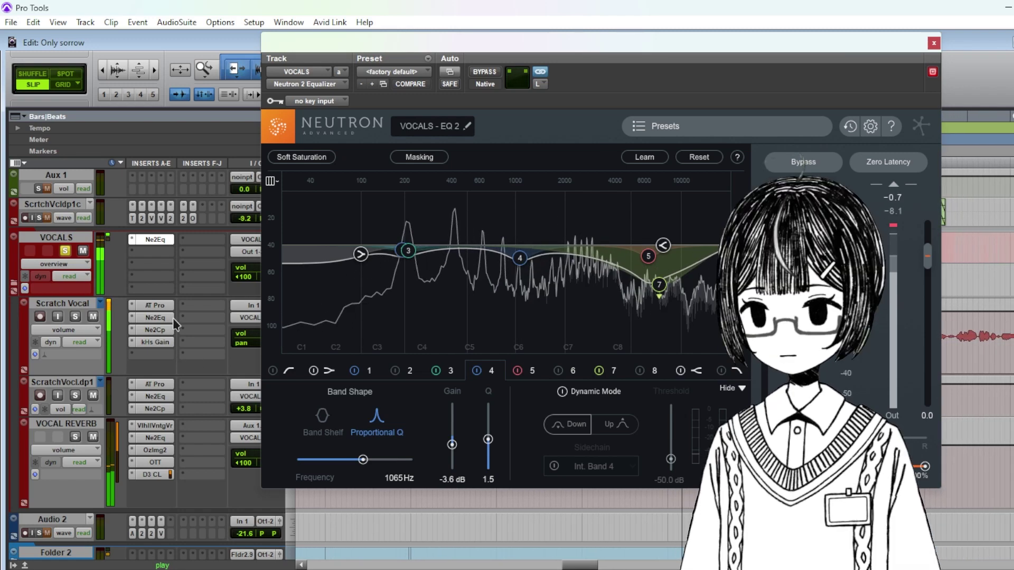
- Set the Scratch Vocal equalizer's output gain to about 1.4 dB and close the plug-in window
left_click(158, 317)
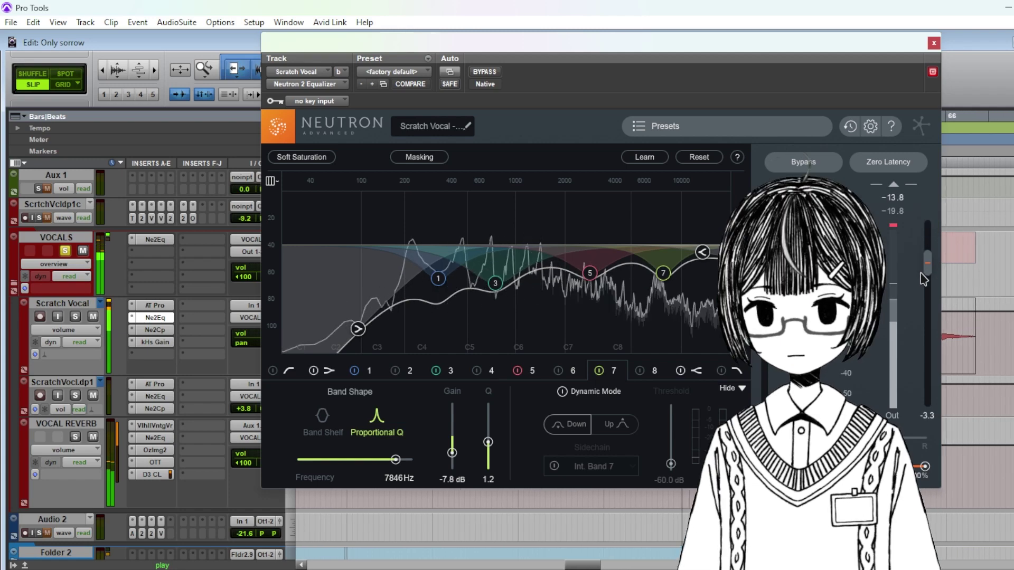
scroll(927, 264, "down", 3)
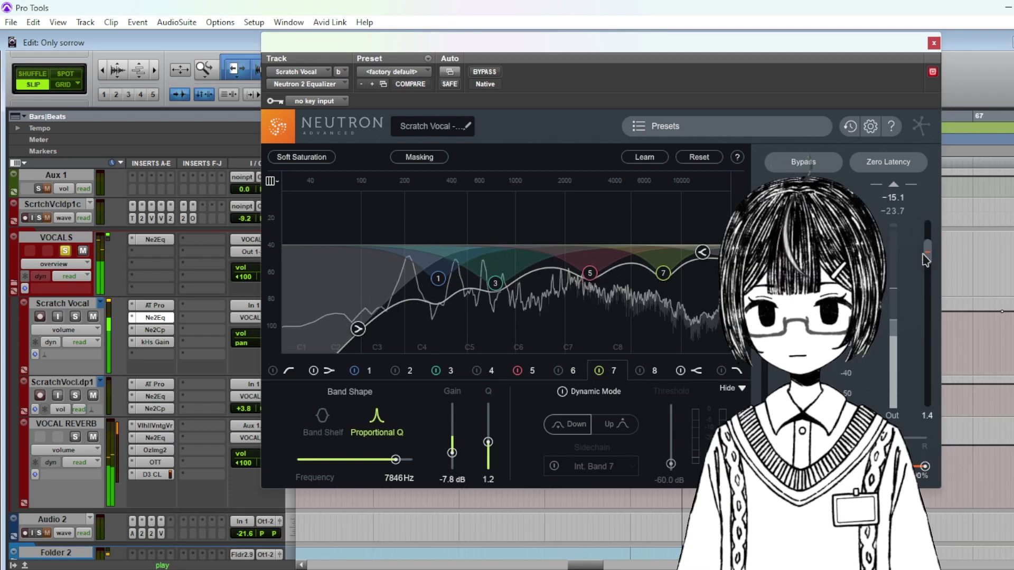
left_click(933, 43)
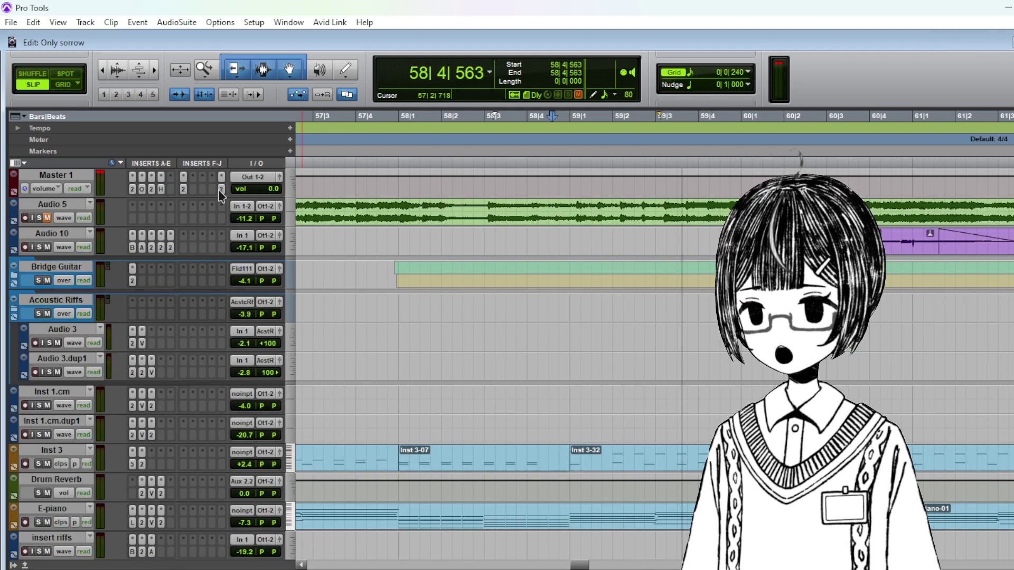
- Play the full mix from 58|3|579 and look over the tracks below Master 1
scroll(634, 452, "down", 5)
scroll(541, 430, "down", 6)
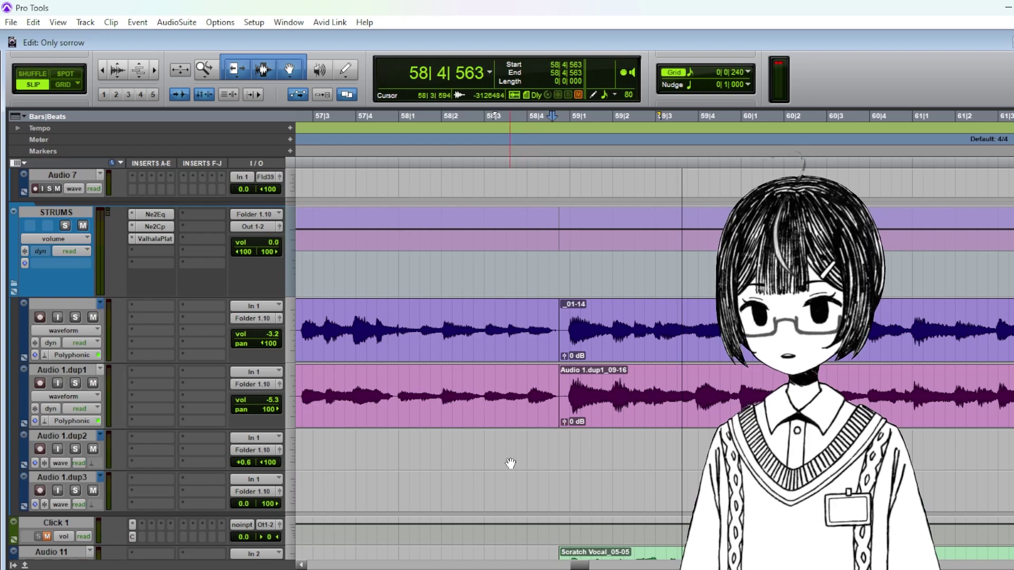
key("space")
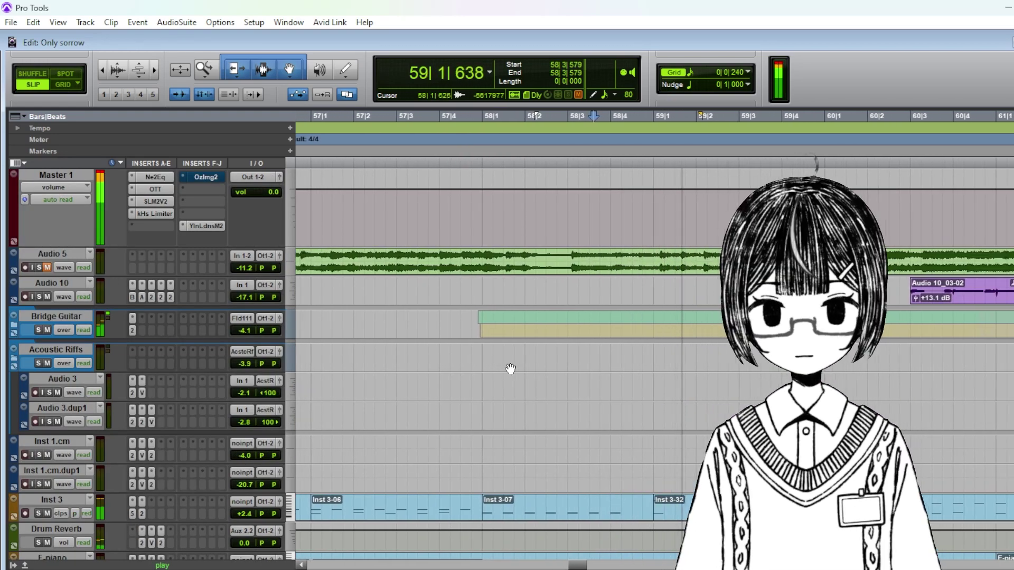
scroll(571, 366, "down", 2)
scroll(572, 367, "down", 7)
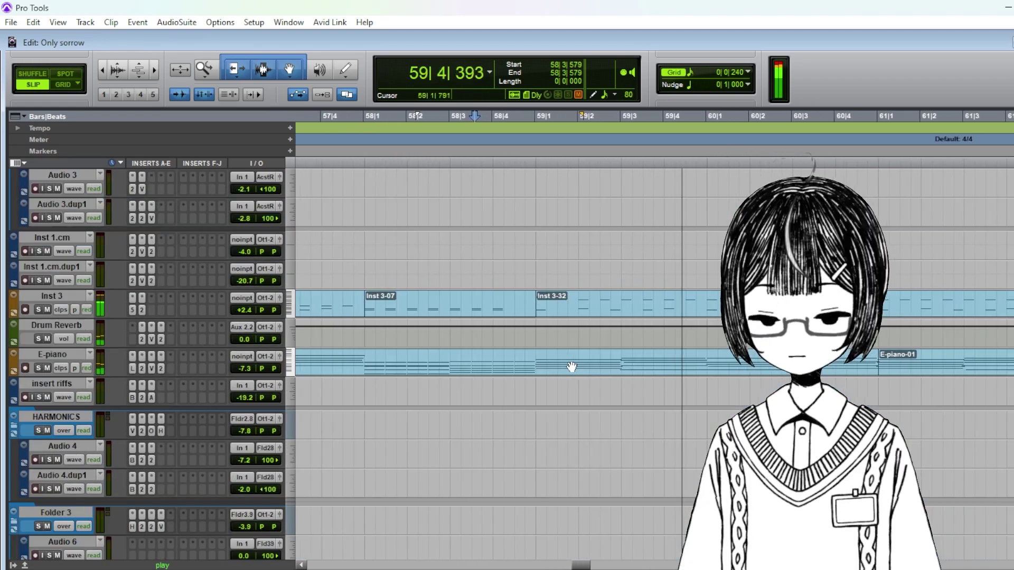
- Find the VOCALS folder during playback and lower its volume to -6.3 dB
scroll(572, 417, "down", 5)
key("r")
key("r")
key("r")
scroll(572, 416, "down", 11)
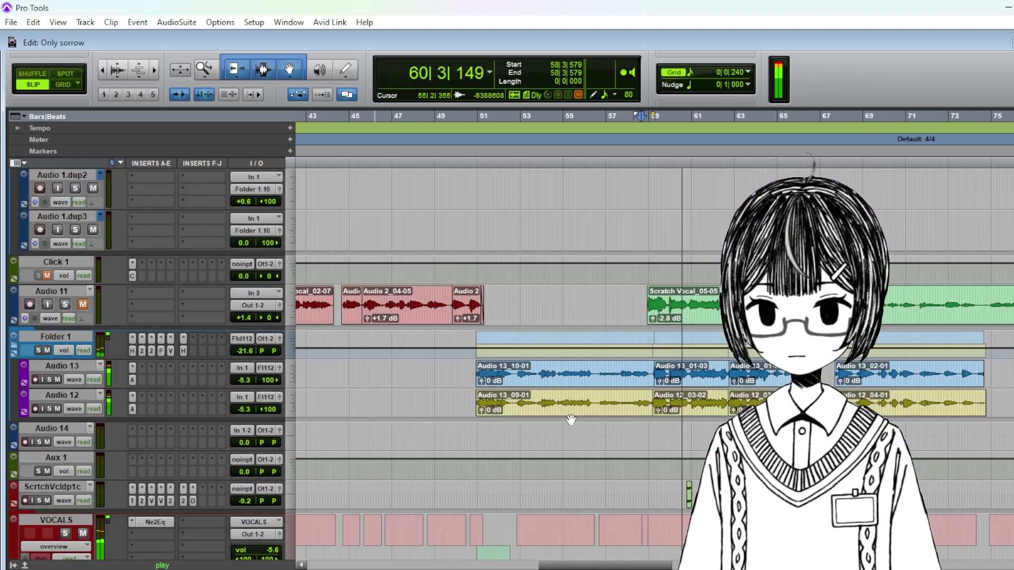
scroll(681, 405, "up", 5)
key("t")
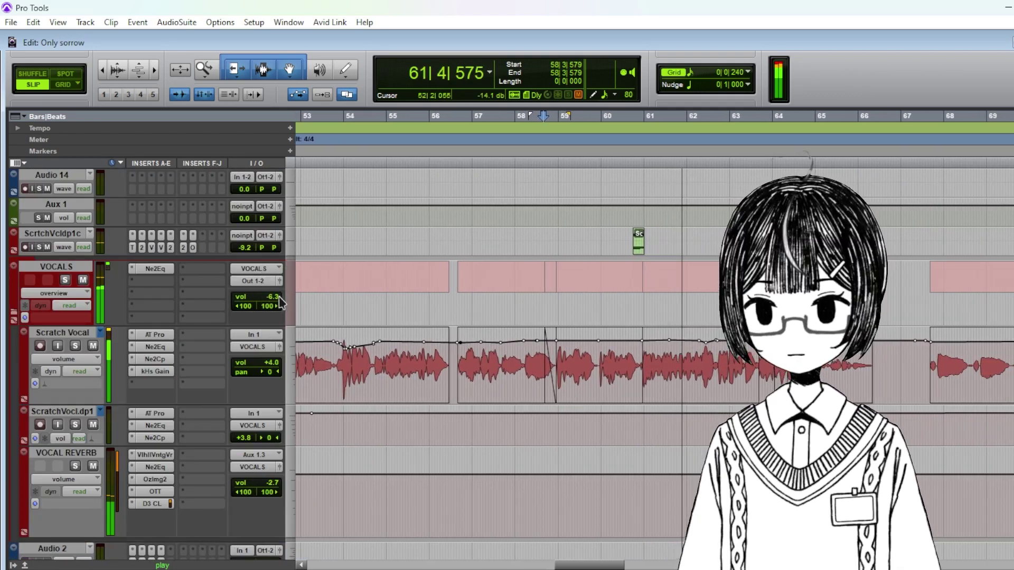
- Audition the vocals within the full mix through bar 64, and switch to OBS after stopping playback
key("t")
key("t")
key("t")
scroll(774, 368, "up", 3)
scroll(775, 370, "down", 5)
scroll(775, 368, "up", 1)
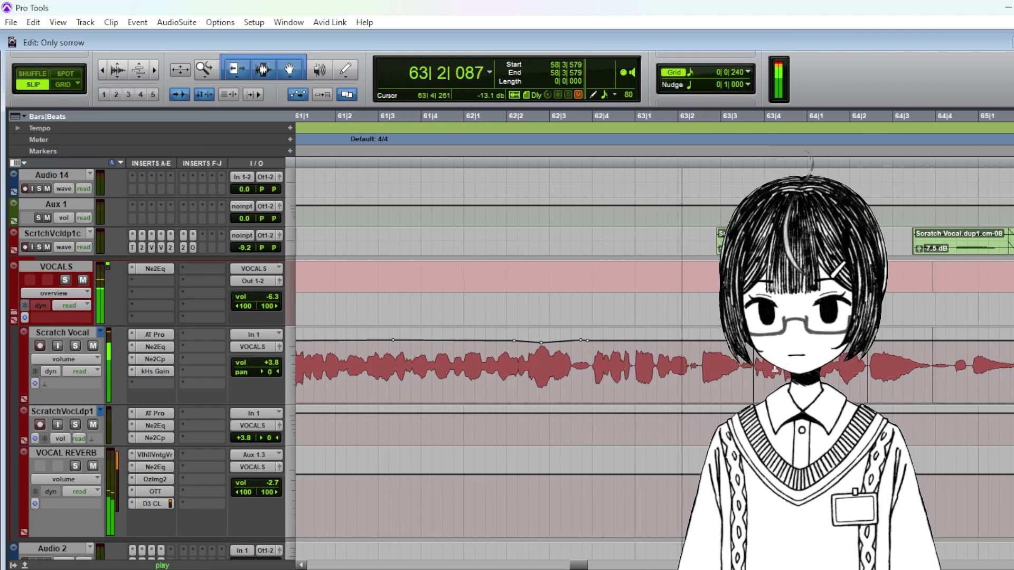
scroll(774, 370, "down", 2)
scroll(771, 365, "up", 1)
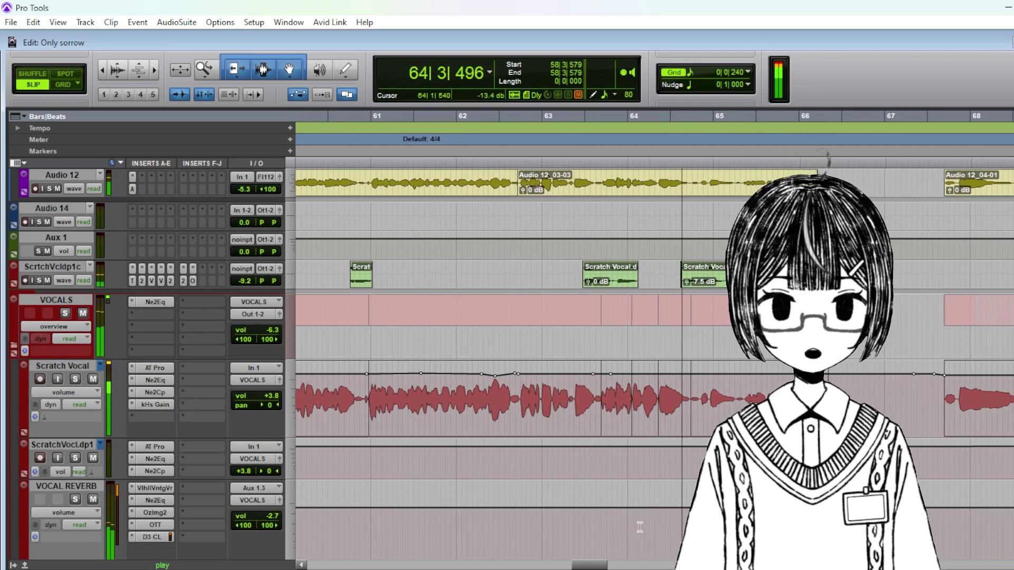
scroll(639, 527, "up", 3)
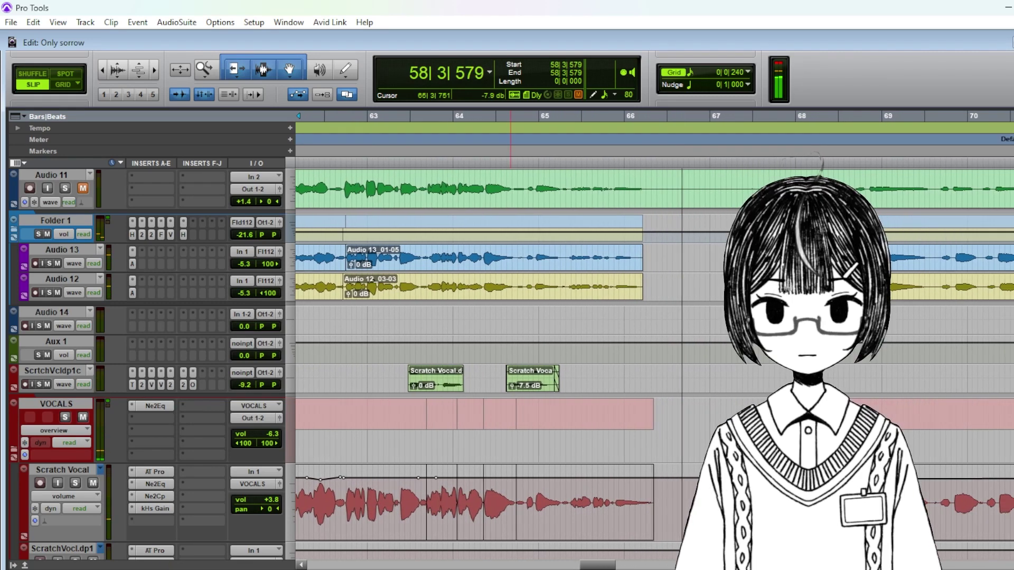
left_click(563, 569)
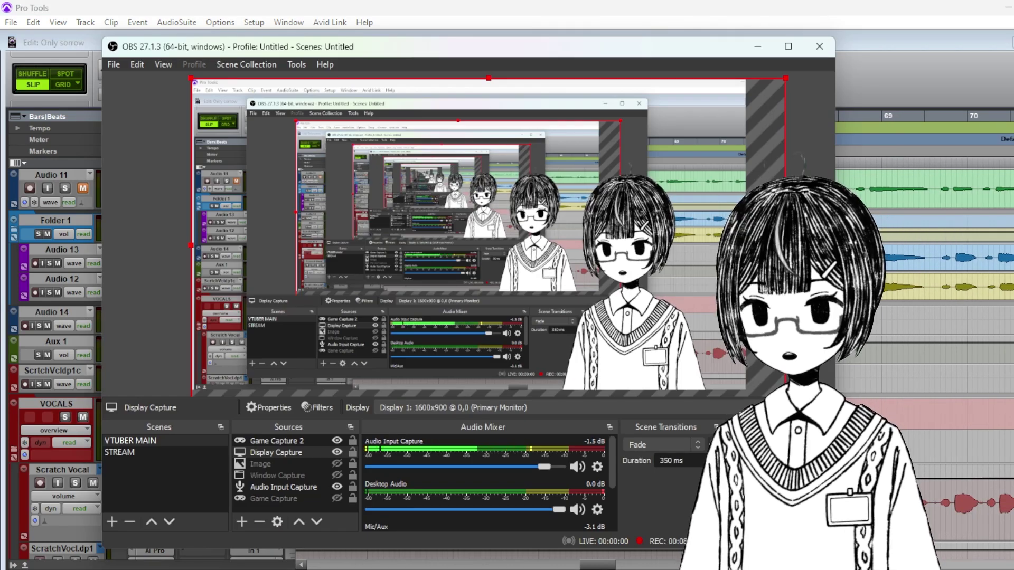